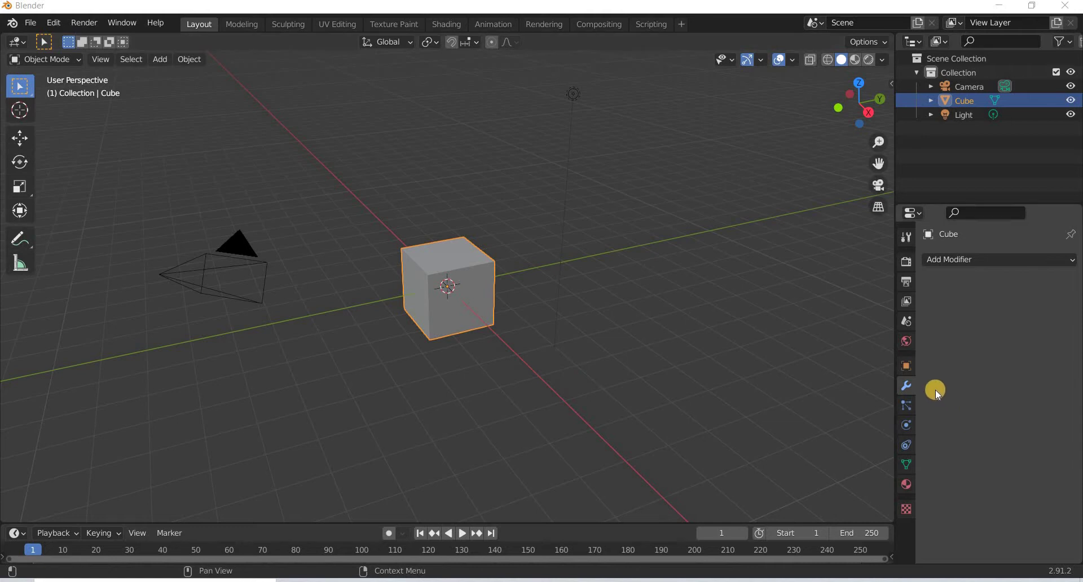
Step: Delete the default cube from the scene
{"action": "left_click", "coordinate": [983, 259]}
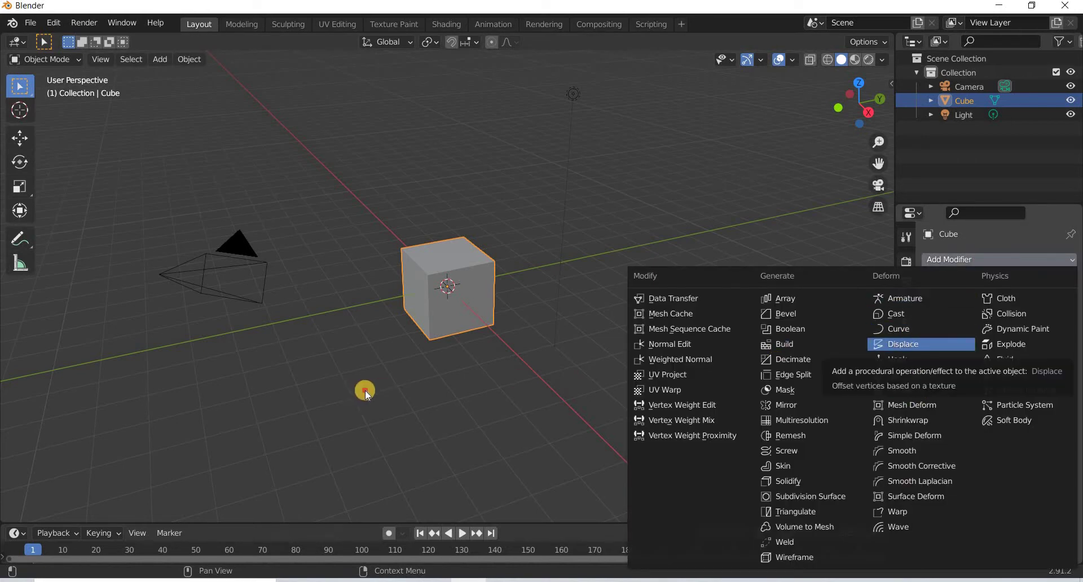
{"action": "left_click", "coordinate": [455, 321]}
{"action": "left_click", "coordinate": [462, 401]}
{"action": "key", "text": "ctrl+z"}
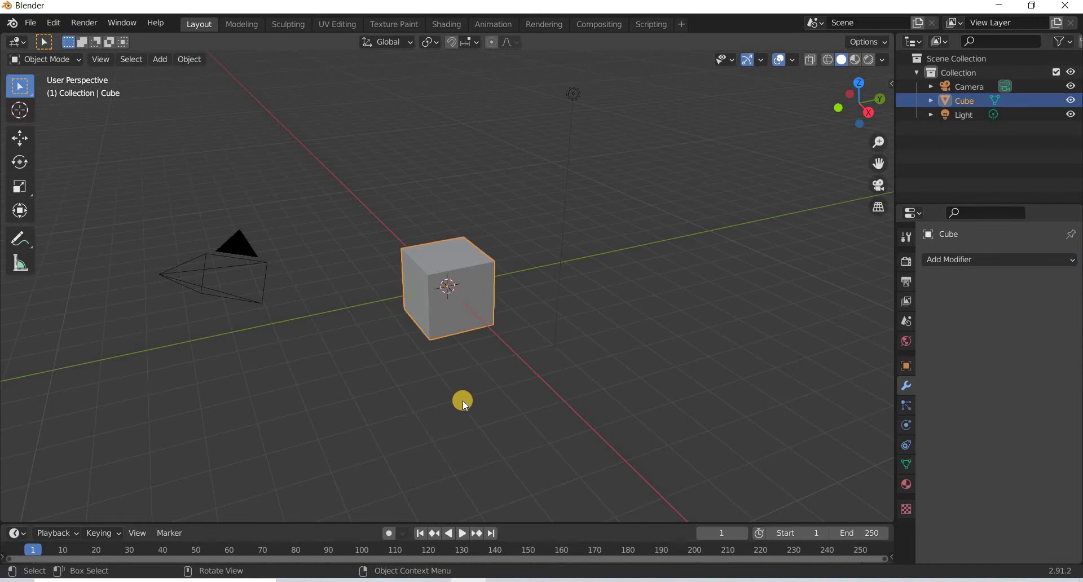
{"action": "key", "text": "Delete"}
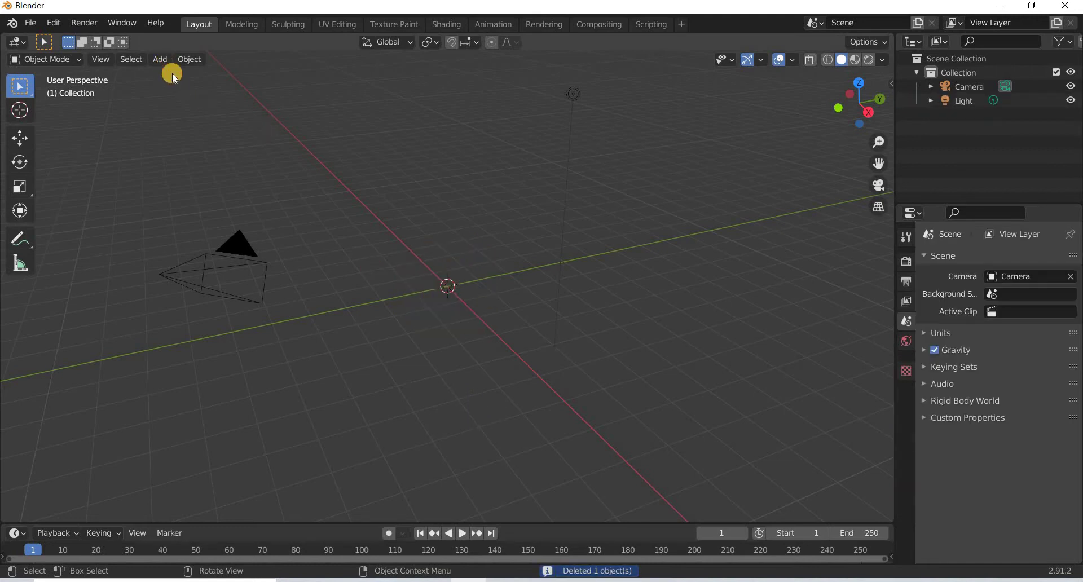
Step: Add a plane mesh and scale it up about 2.83 times
{"action": "left_click", "coordinate": [161, 60]}
{"action": "mouse_move", "coordinate": [253, 75]}
{"action": "left_click", "coordinate": [299, 75]}
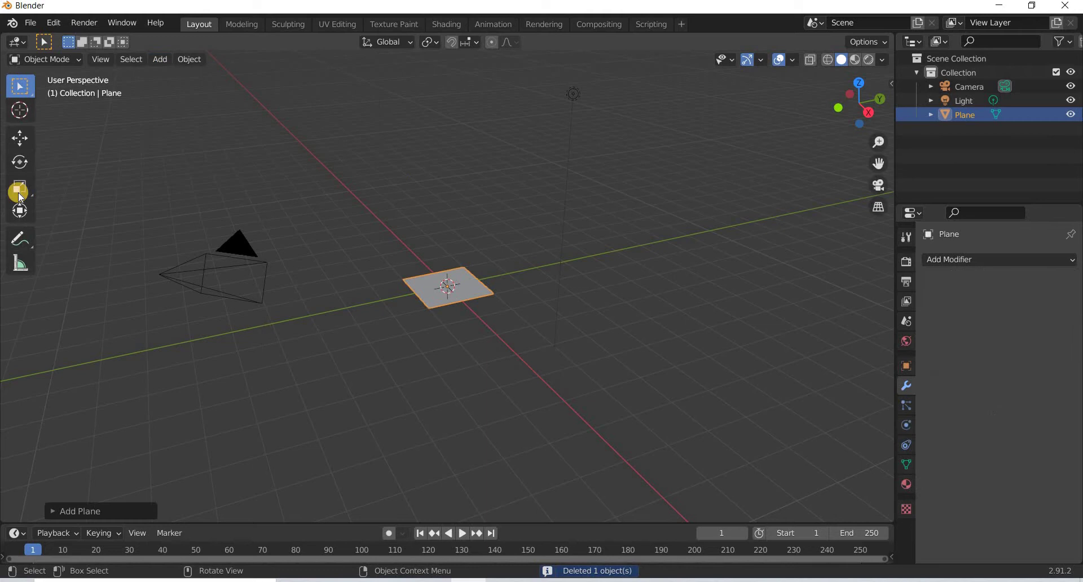
{"action": "key", "text": "shift+space"}
{"action": "key", "text": "s"}
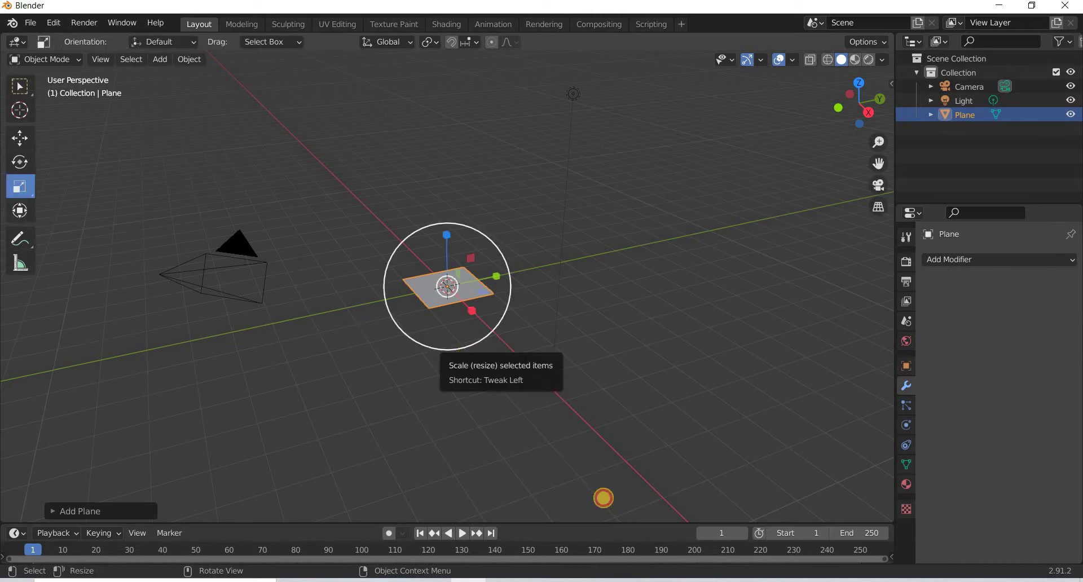
{"action": "left_click_drag", "start_coordinate": [458, 350], "coordinate": [623, 547]}
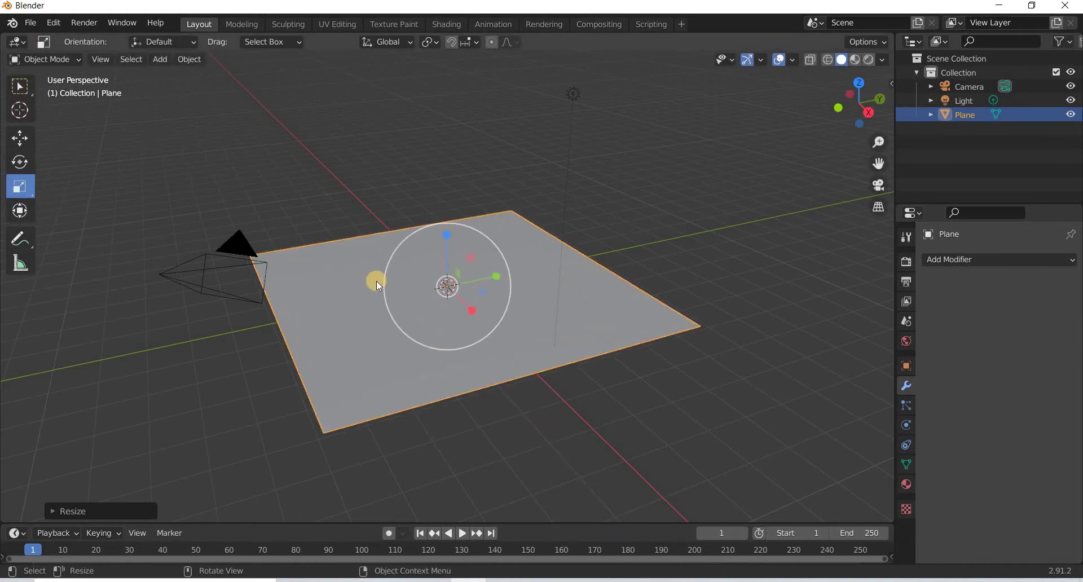
Step: Subdivide the plane's mesh with 25 cuts, deselect all, and return to Object Mode
{"action": "key", "text": "Tab"}
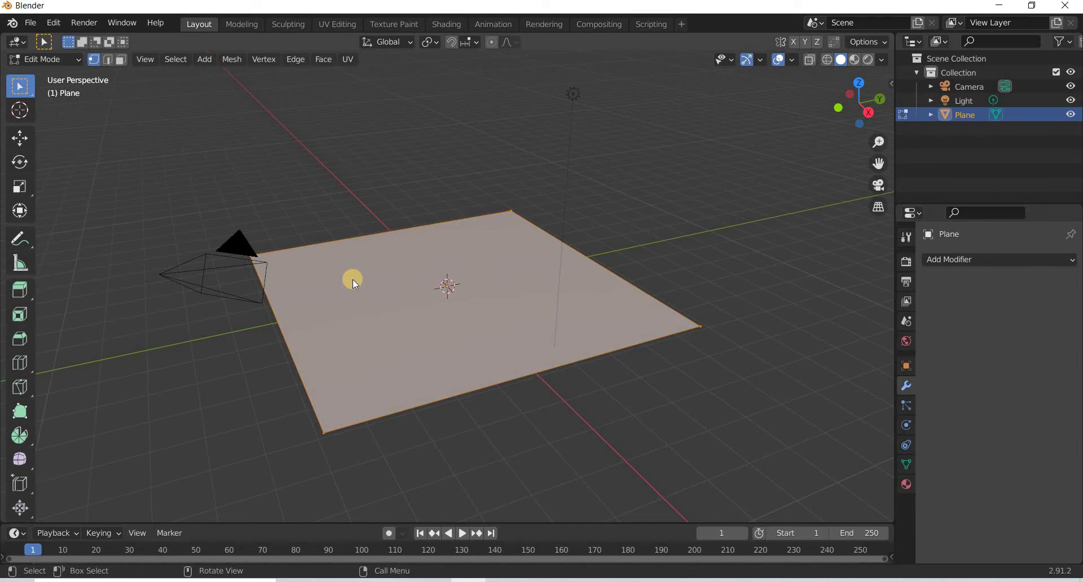
{"action": "right_click", "coordinate": [354, 279]}
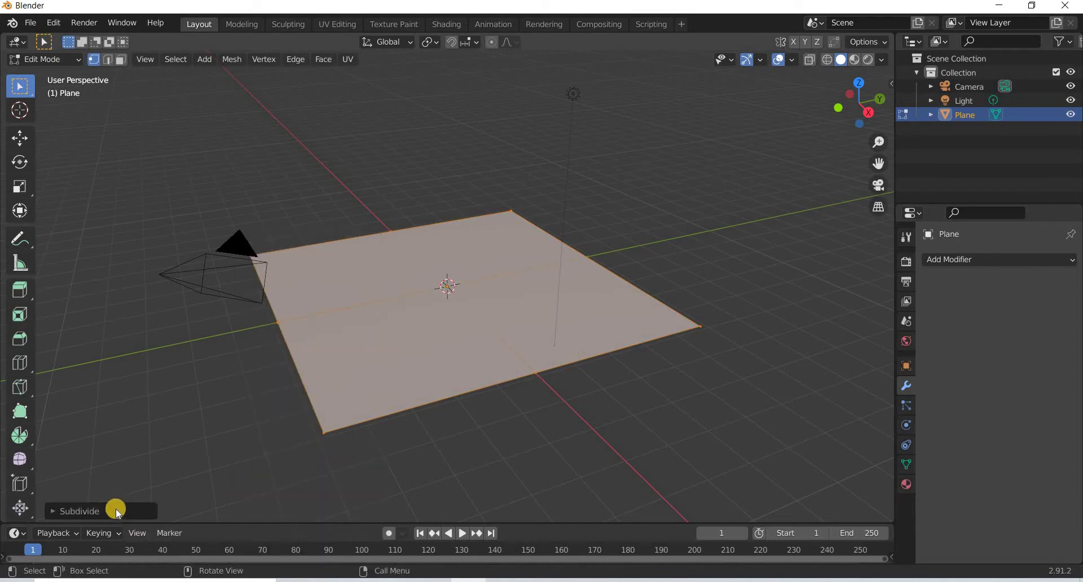
{"action": "left_click", "coordinate": [115, 509]}
{"action": "left_click", "coordinate": [192, 417]}
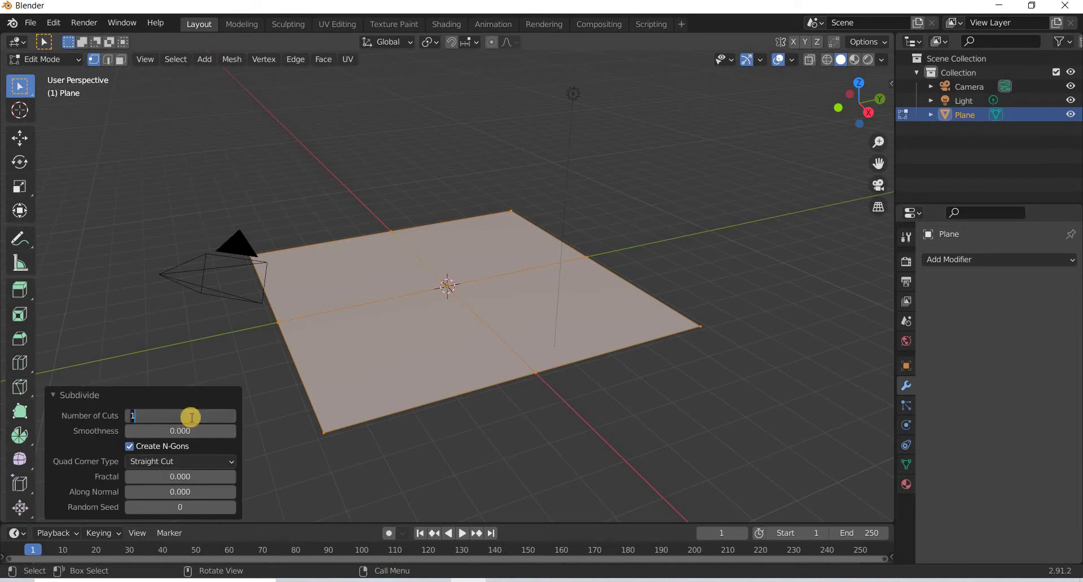
{"action": "key", "text": "Return"}
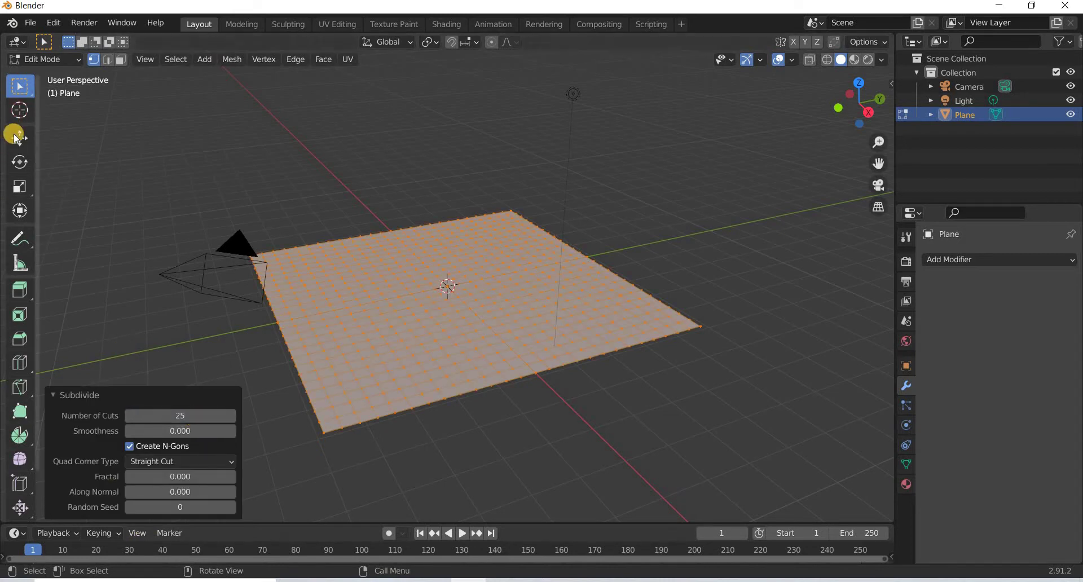
{"action": "left_click", "coordinate": [19, 137]}
{"action": "key", "text": "alt+a"}
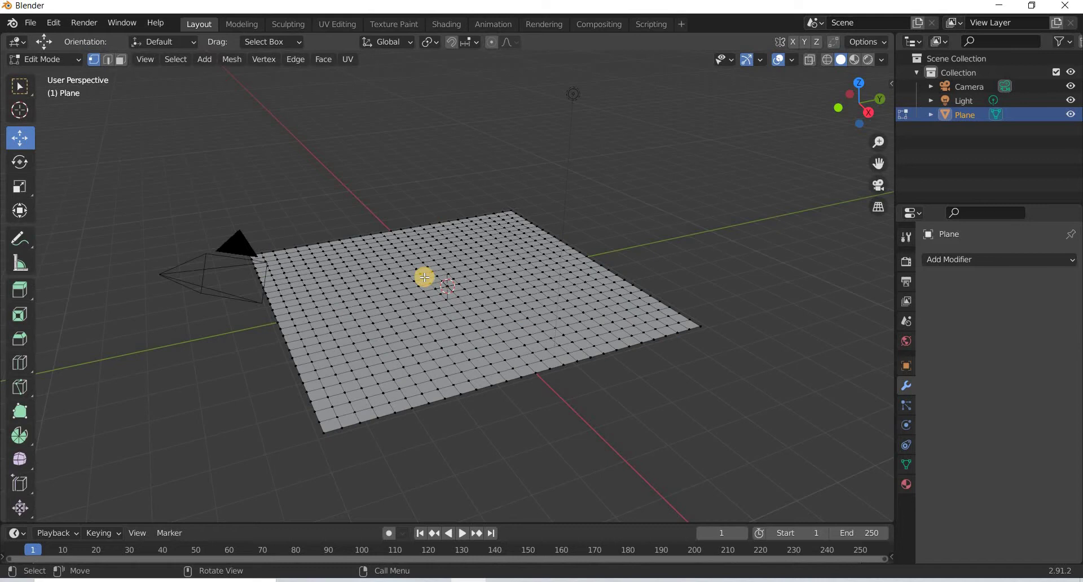
{"action": "key", "text": "Tab"}
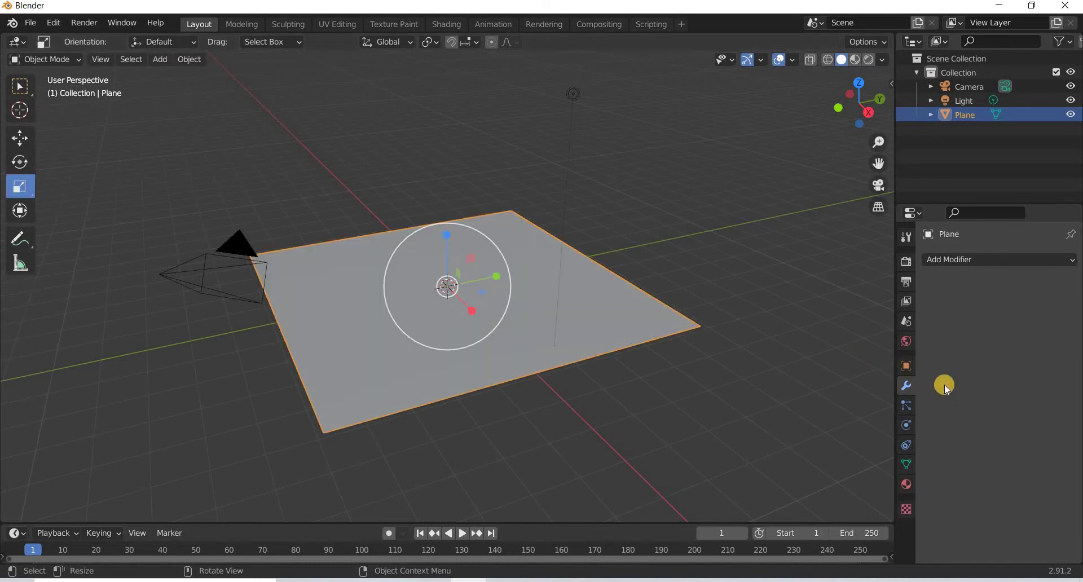
Step: Add a Displace modifier (Strength 1.000, Midlevel 0.500) to the plane and inspect it
{"action": "left_click", "coordinate": [979, 261]}
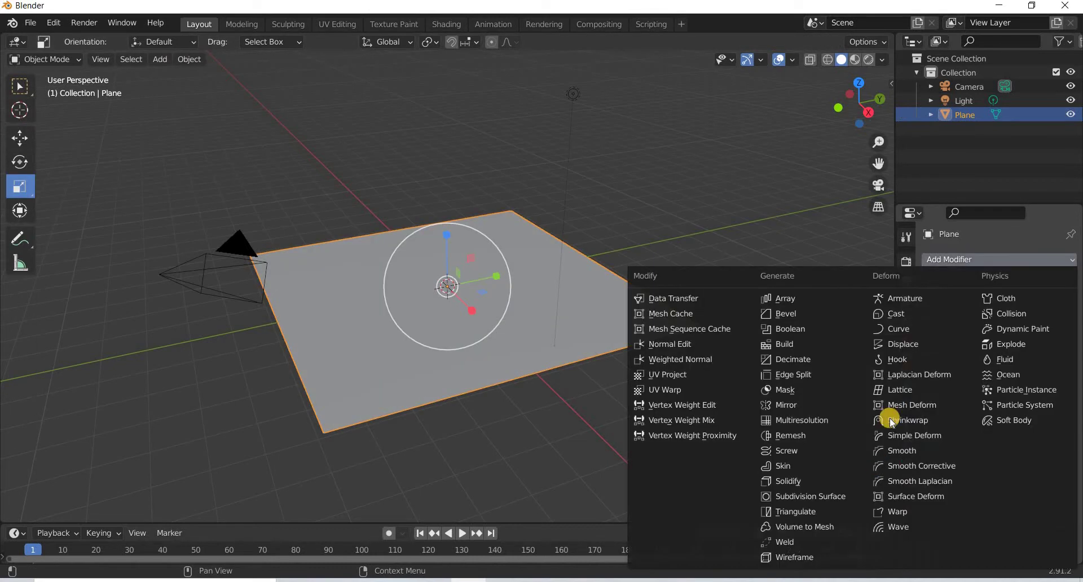
{"action": "left_click", "coordinate": [909, 344]}
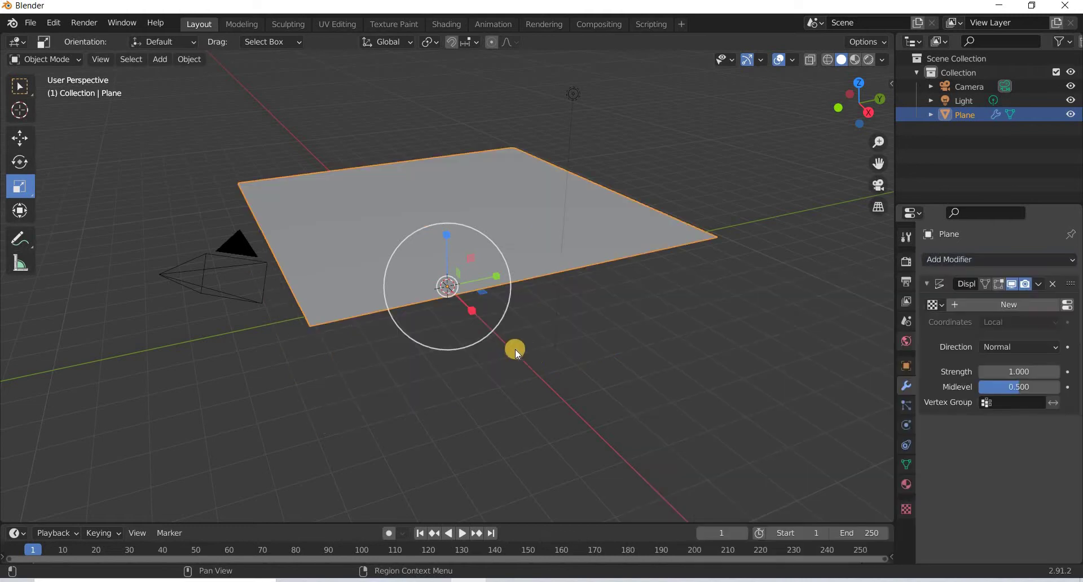
{"action": "middle_click_drag", "start_coordinate": [536, 361], "coordinate": [405, 236]}
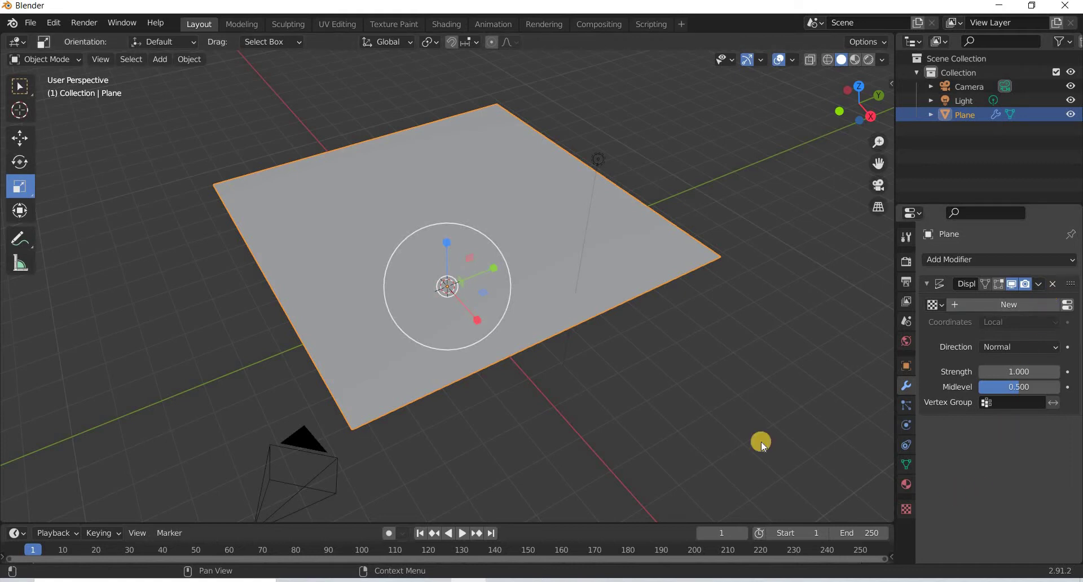
{"action": "middle_click_drag", "start_coordinate": [543, 369], "coordinate": [514, 316]}
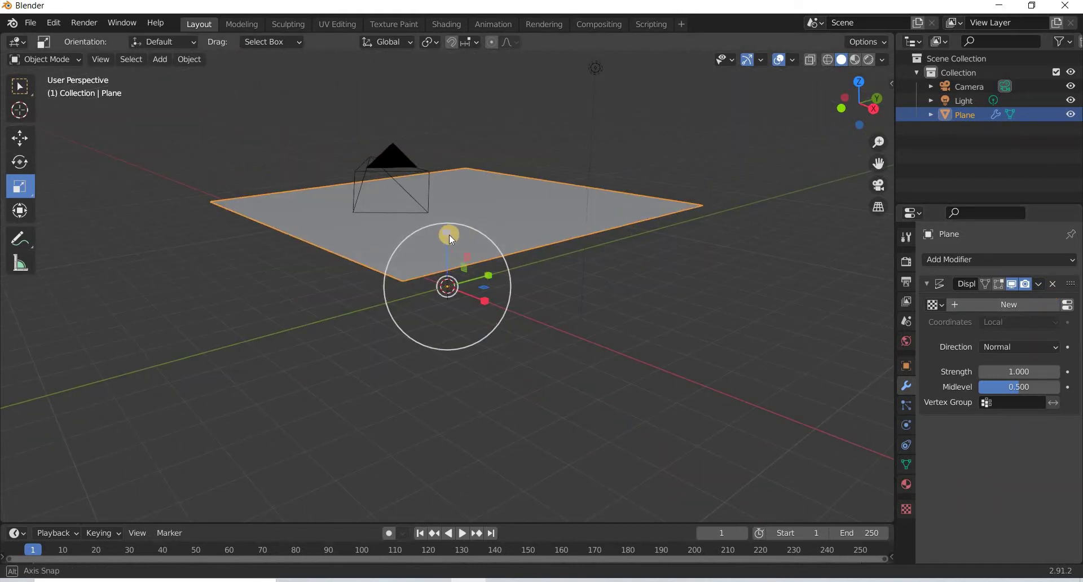
{"action": "middle_click_drag", "start_coordinate": [532, 352], "coordinate": [906, 512]}
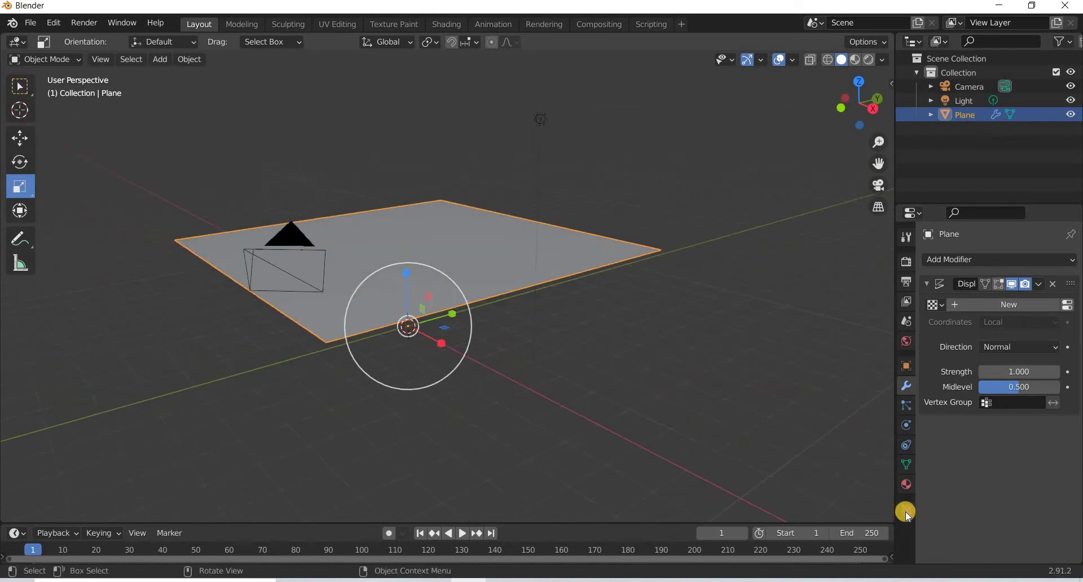
Step: Give the Displace modifier a new image texture loaded from weavebump.jpg in 3D Assets
{"action": "left_click", "coordinate": [905, 512]}
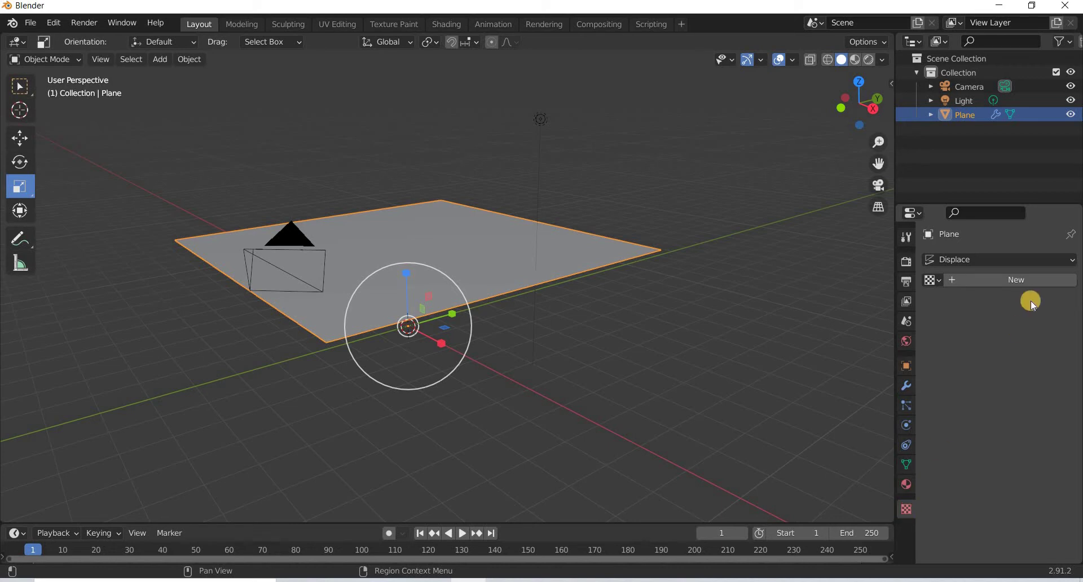
{"action": "left_click", "coordinate": [1014, 282]}
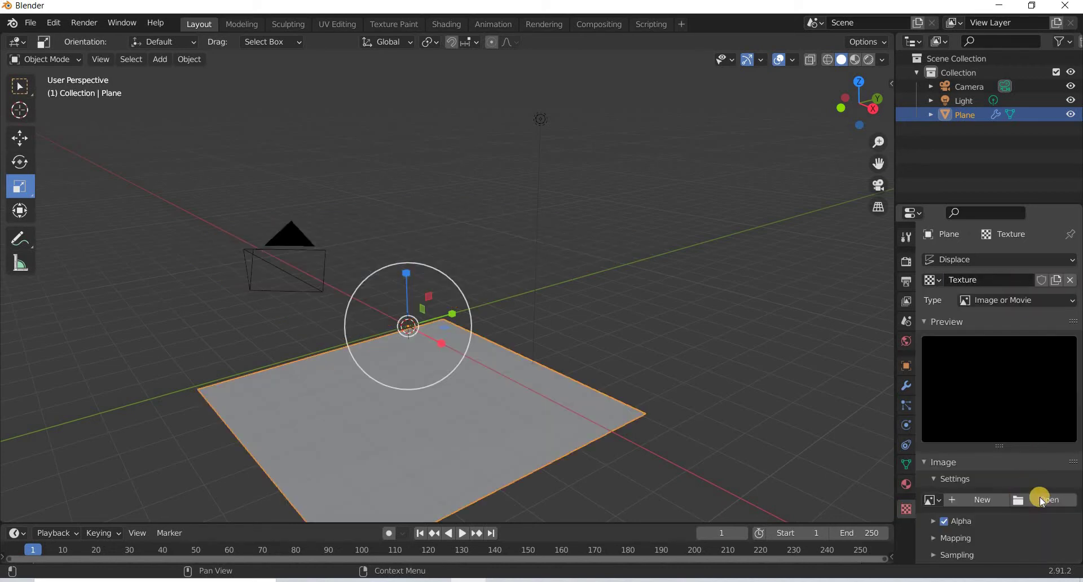
{"action": "left_click", "coordinate": [1045, 499]}
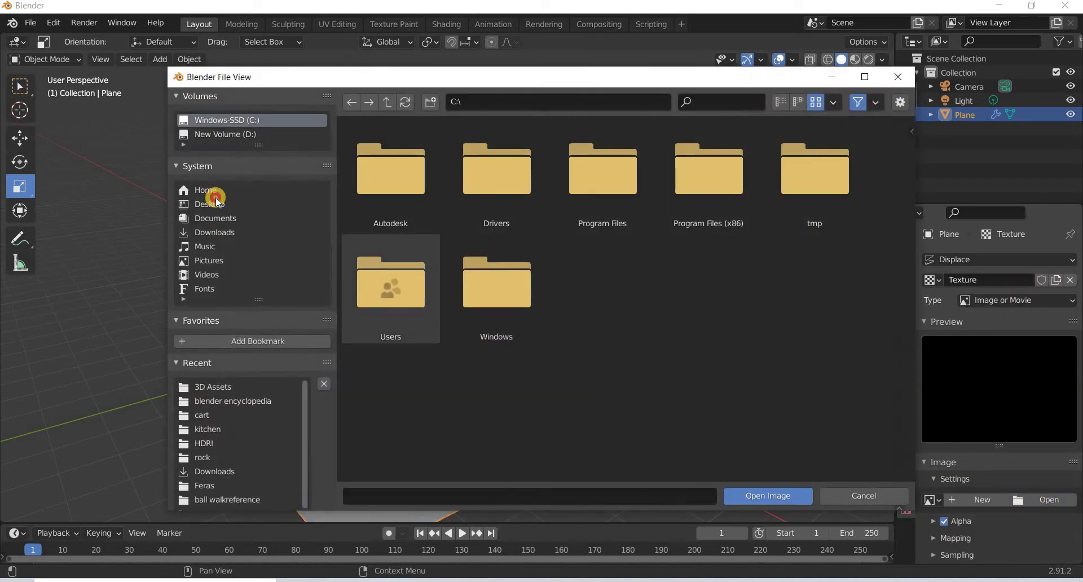
{"action": "double_click", "coordinate": [373, 190]}
{"action": "scroll", "coordinate": [613, 313], "scroll_direction": "down", "scroll_amount": 5}
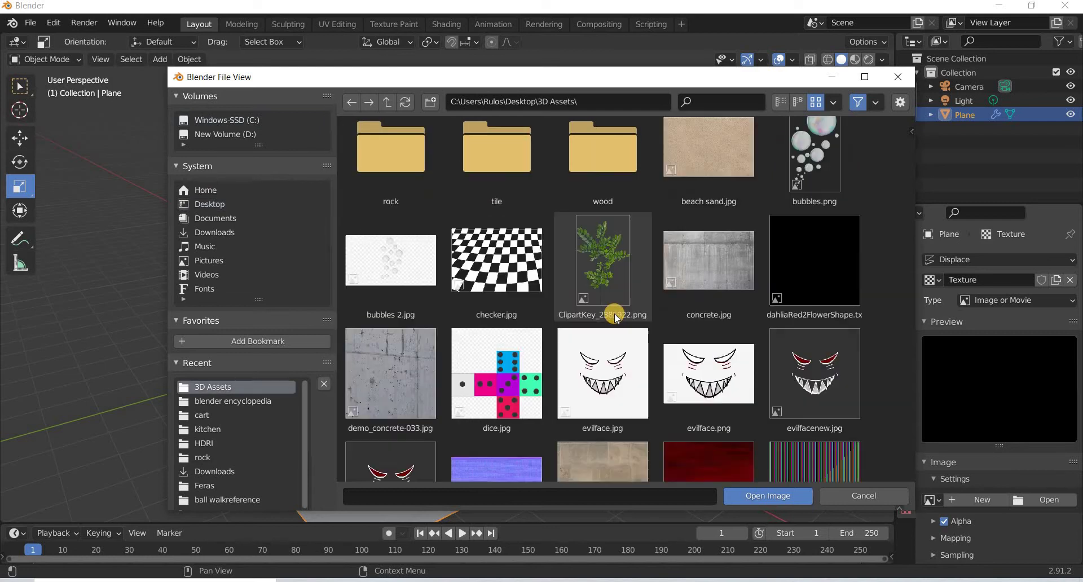
{"action": "scroll", "coordinate": [616, 318], "scroll_direction": "down", "scroll_amount": 5}
{"action": "left_click", "coordinate": [733, 310]}
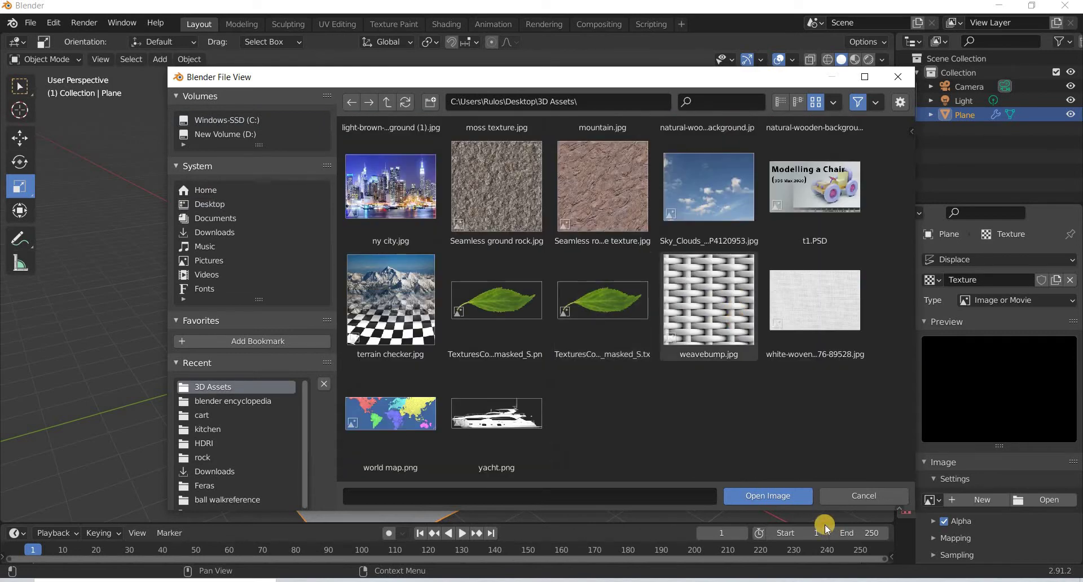
{"action": "left_click", "coordinate": [781, 496]}
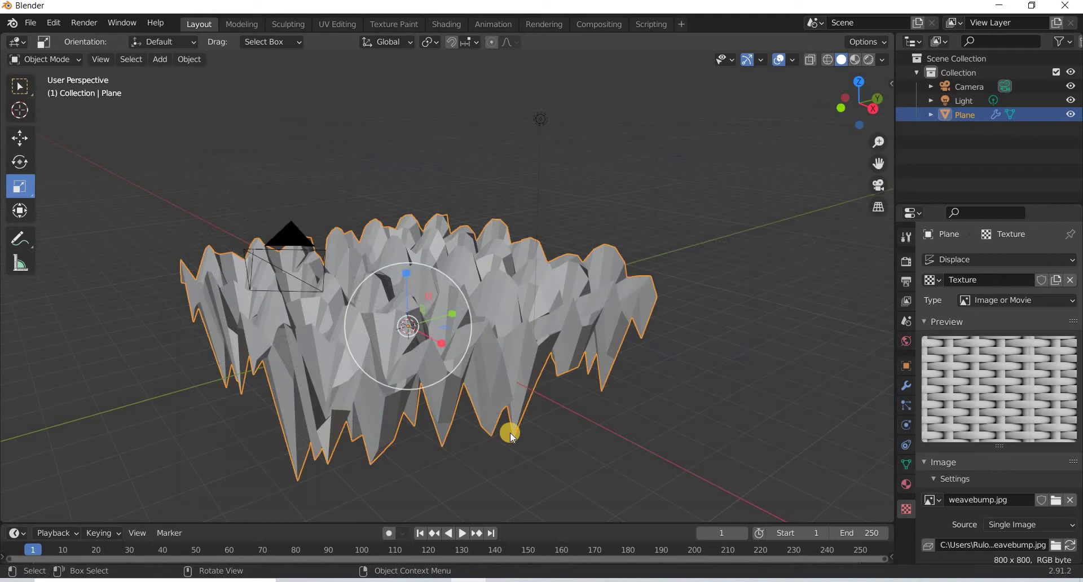
Step: Lower the Displace strength to 0.2 and inspect the gentler woven relief
{"action": "middle_click_drag", "start_coordinate": [510, 432], "coordinate": [606, 346]}
{"action": "middle_click_drag", "start_coordinate": [664, 418], "coordinate": [1044, 374]}
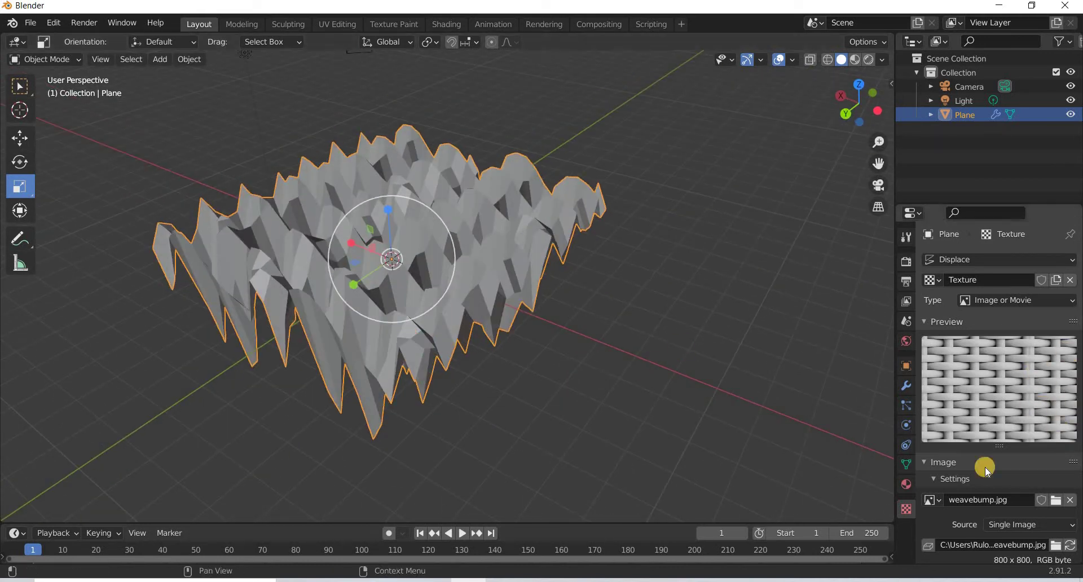
{"action": "scroll", "coordinate": [999, 403], "scroll_direction": "up", "scroll_amount": 6, "text": "ctrl"}
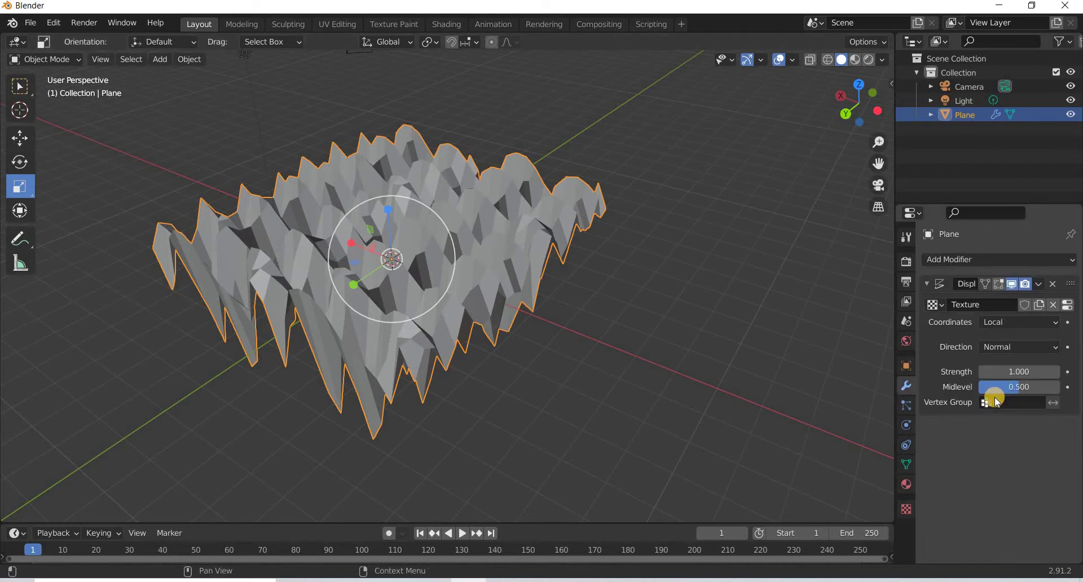
{"action": "left_click", "coordinate": [1024, 375]}
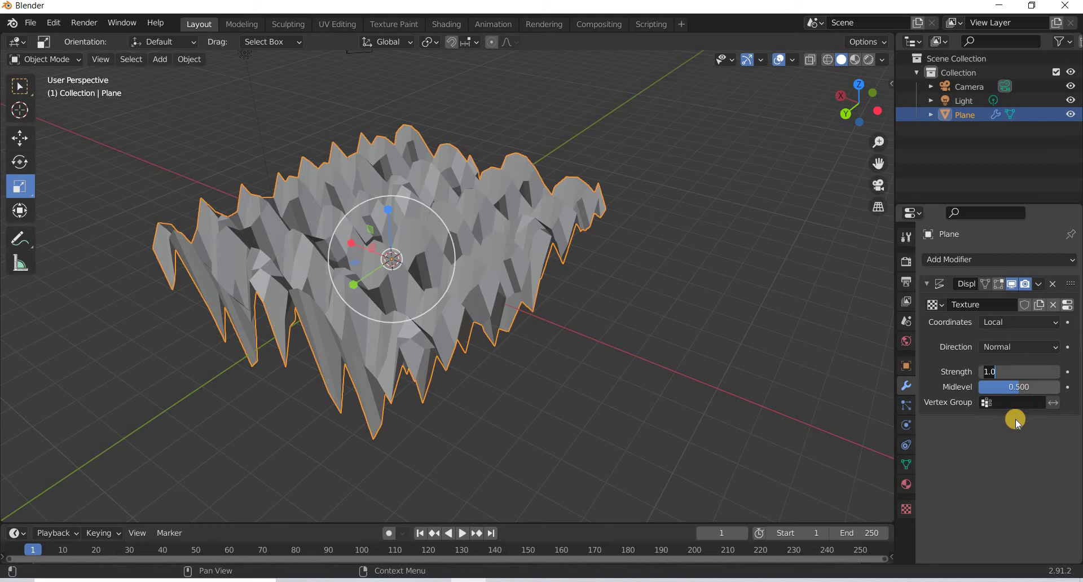
{"action": "key", "text": "Return"}
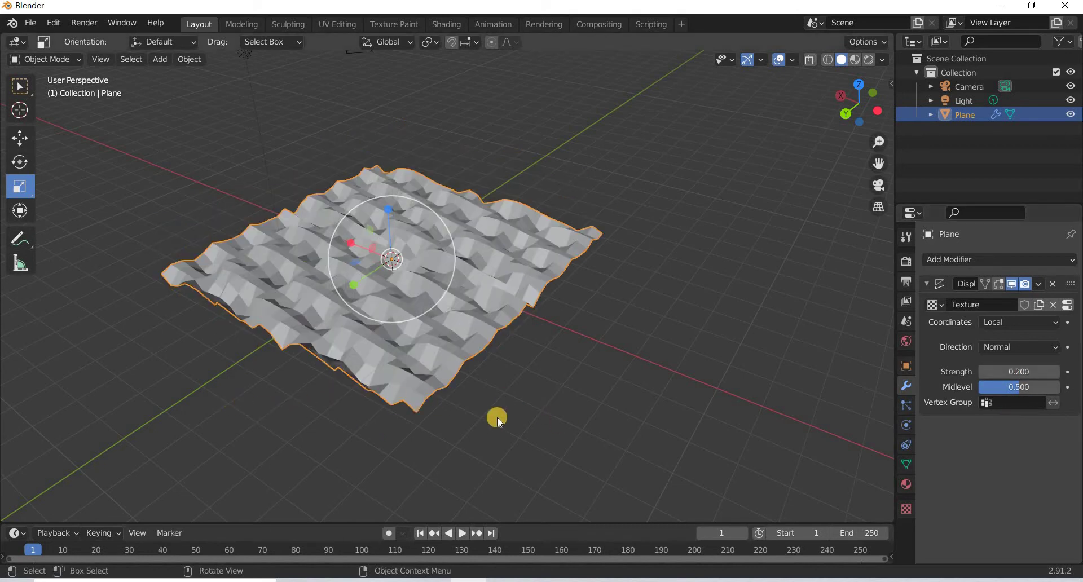
{"action": "middle_click_drag", "start_coordinate": [496, 417], "coordinate": [465, 426]}
{"action": "scroll", "coordinate": [512, 425], "scroll_direction": "up", "scroll_amount": 3}
{"action": "scroll", "coordinate": [524, 424], "scroll_direction": "down", "scroll_amount": 2}
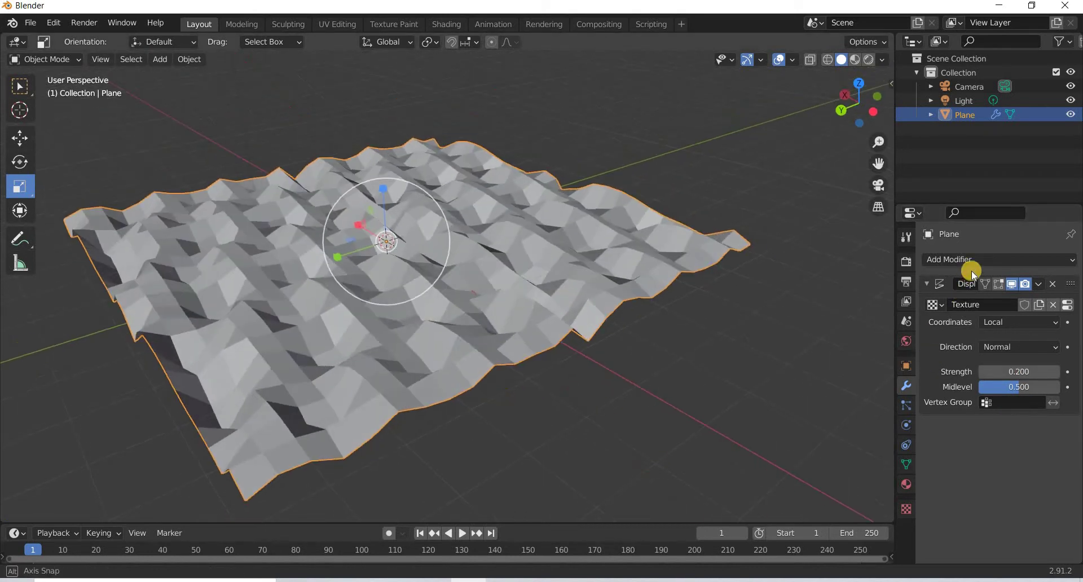
Step: Add a Subdivision Surface modifier at viewport level 2 below Displace and inspect the smoothing
{"action": "left_click", "coordinate": [969, 261]}
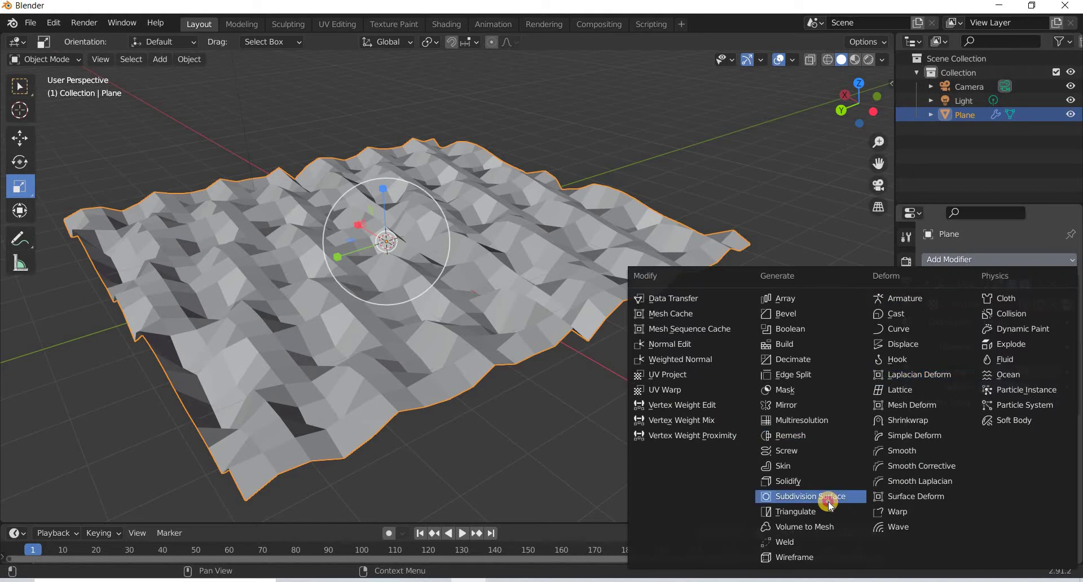
{"action": "left_click", "coordinate": [838, 496]}
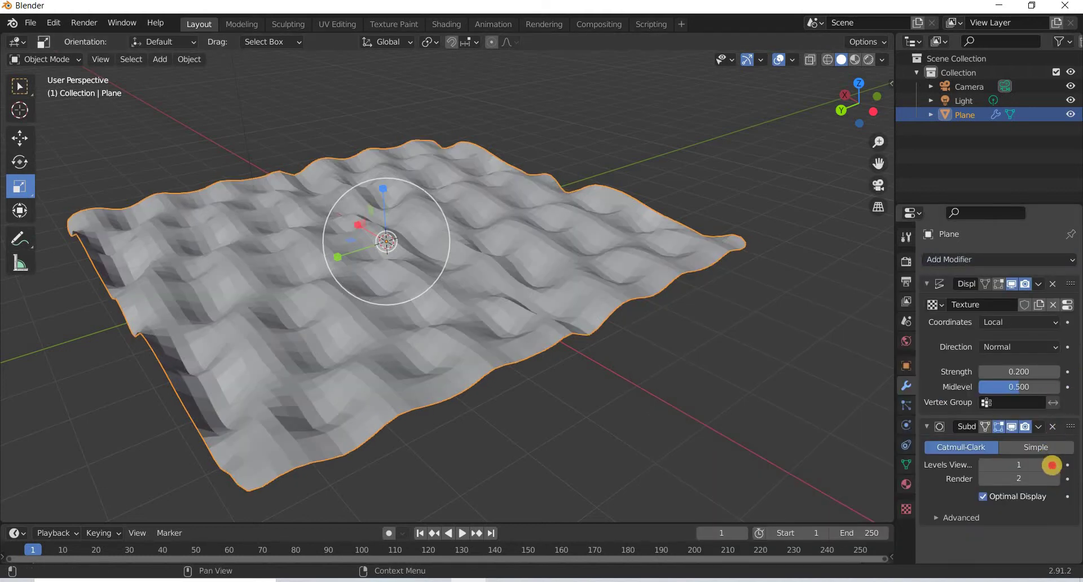
{"action": "left_click", "coordinate": [1053, 465]}
{"action": "mouse_move", "coordinate": [560, 455]}
{"action": "middle_mouse_down"}
{"action": "mouse_move", "coordinate": [442, 440]}
{"action": "mouse_move", "coordinate": [554, 435]}
{"action": "mouse_move", "coordinate": [561, 447]}
{"action": "middle_mouse_up"}
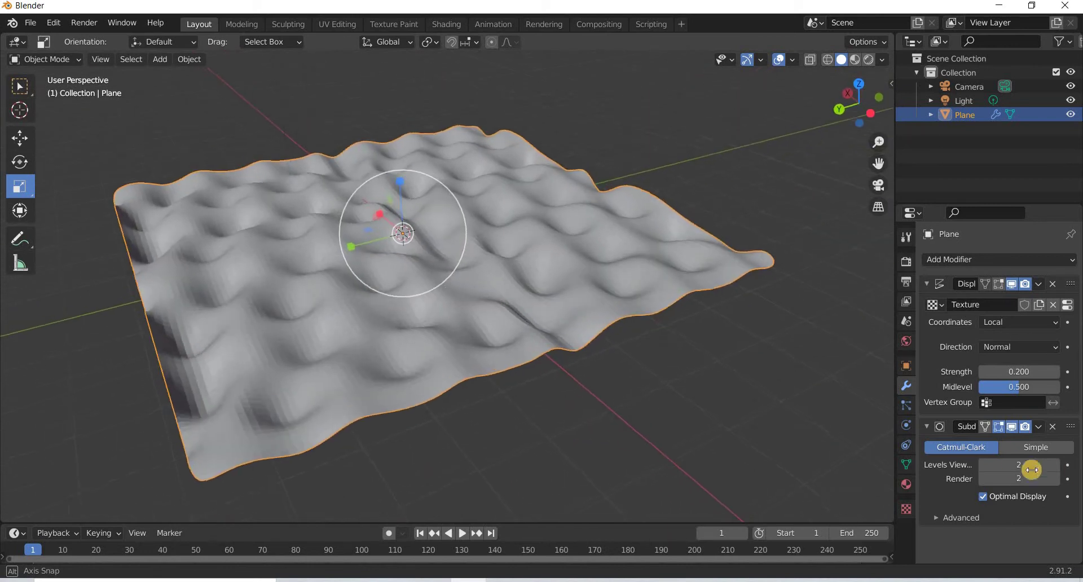
{"action": "middle_click_drag", "start_coordinate": [1031, 469], "coordinate": [1033, 431]}
Step: Move Subdivision Surface ahead of Displace in the stack and raise viewport levels to 3
{"action": "left_click", "coordinate": [1038, 427]}
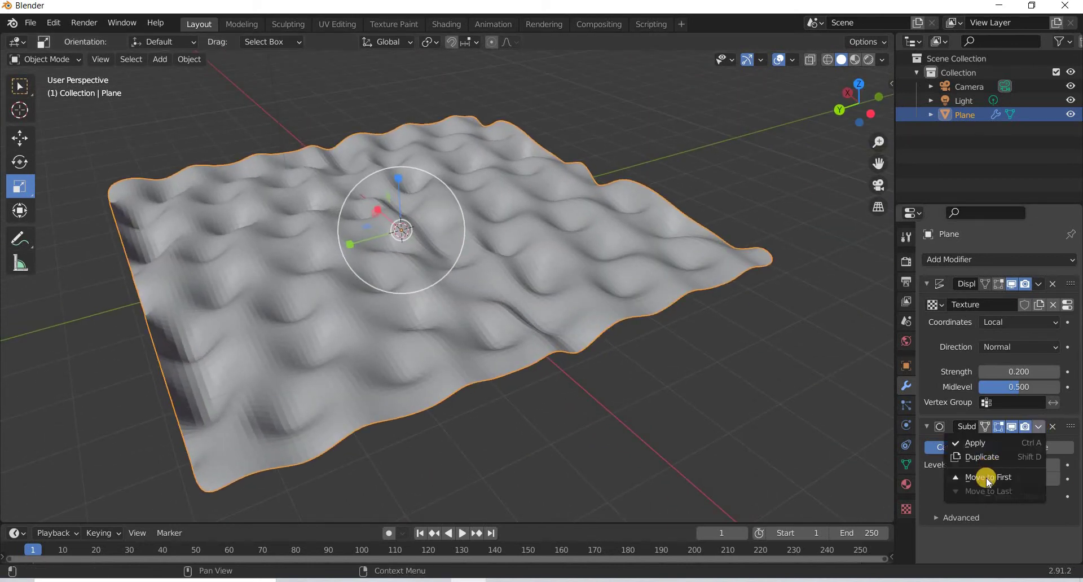
{"action": "left_click", "coordinate": [986, 479]}
{"action": "middle_click_drag", "start_coordinate": [409, 428], "coordinate": [489, 360]}
{"action": "left_click", "coordinate": [1052, 322]}
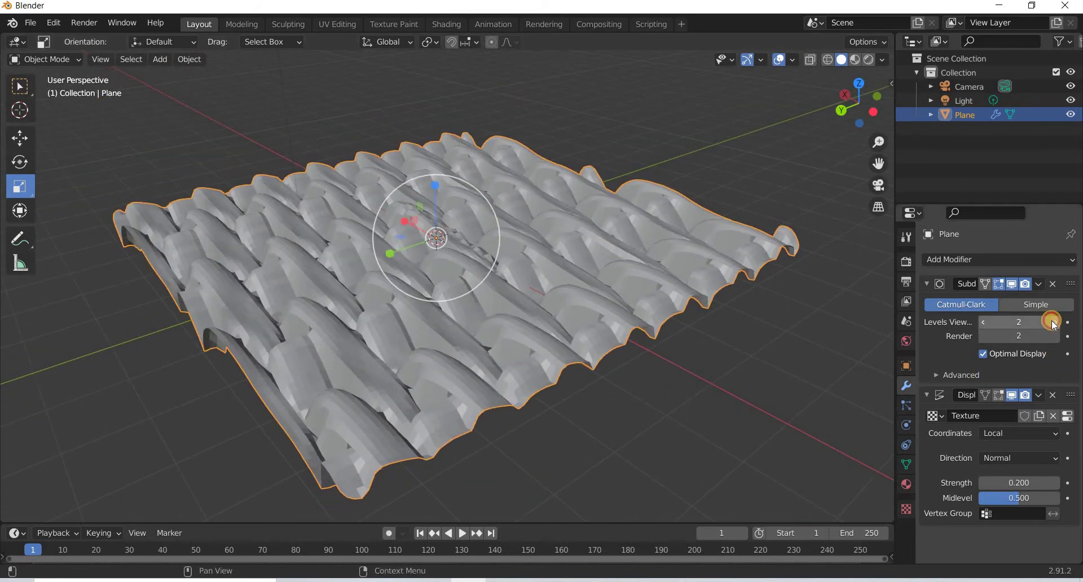
{"action": "left_click", "coordinate": [1054, 322]}
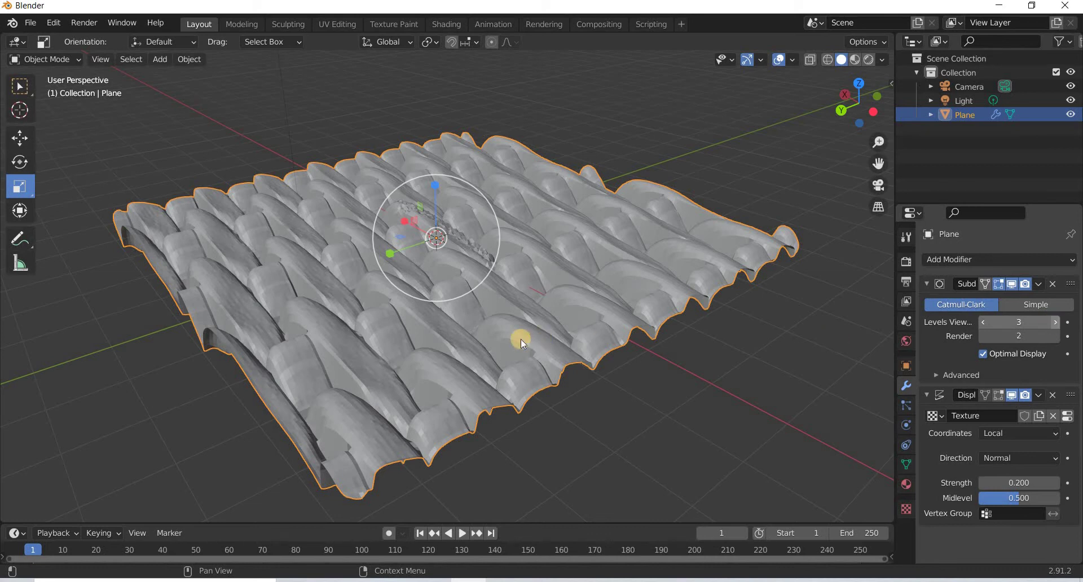
{"action": "scroll", "coordinate": [502, 363], "scroll_direction": "up", "scroll_amount": 5}
{"action": "middle_click_drag", "start_coordinate": [413, 386], "coordinate": [129, 68]}
Step: Shade the plane smooth
{"action": "left_click", "coordinate": [182, 54]}
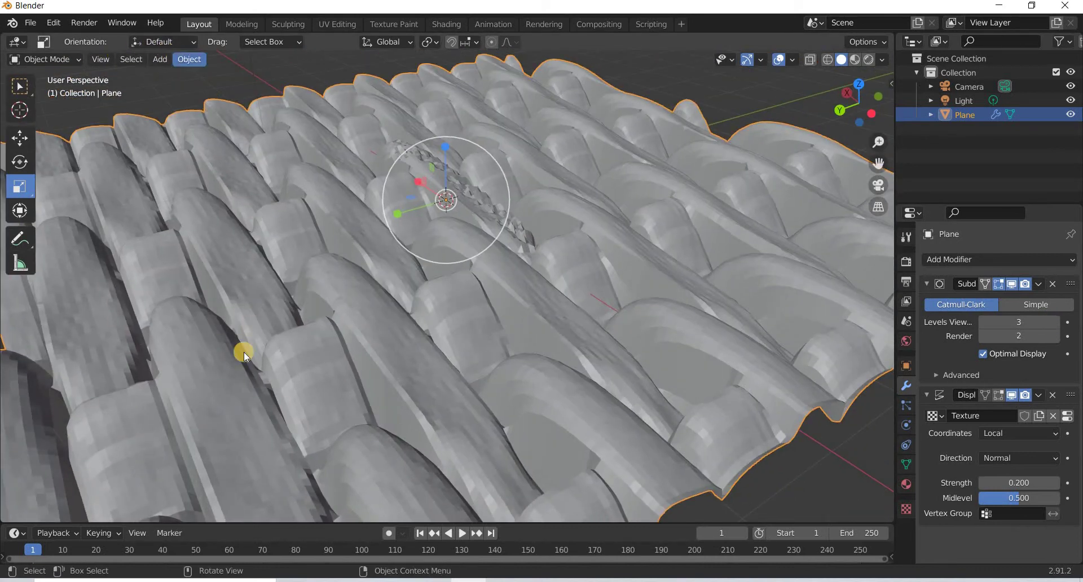
{"action": "left_click", "coordinate": [248, 340]}
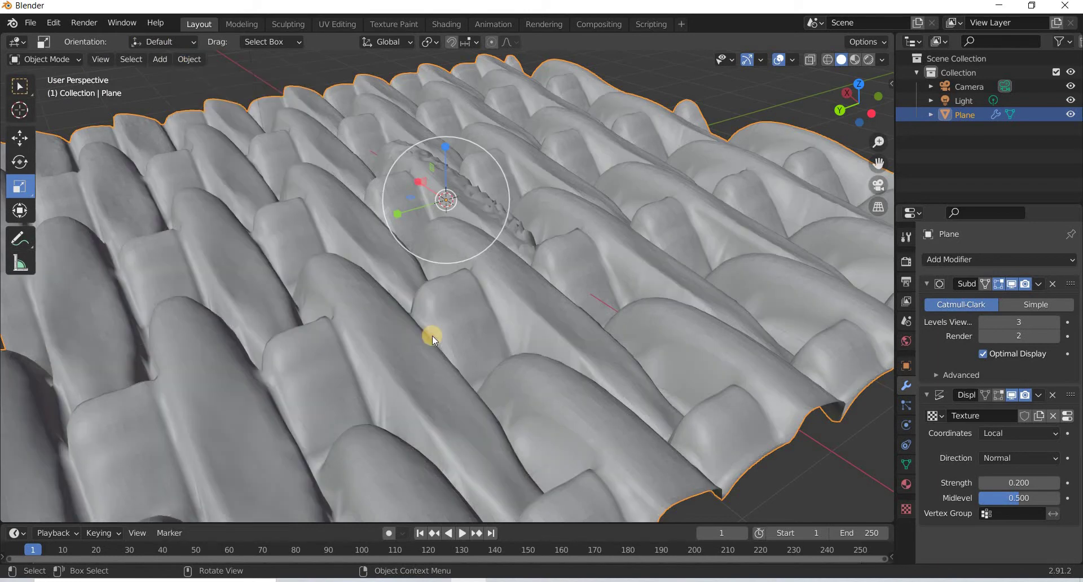
{"action": "scroll", "coordinate": [420, 379], "scroll_direction": "down", "scroll_amount": 3}
{"action": "mouse_move", "coordinate": [418, 386]}
{"action": "middle_mouse_down"}
{"action": "mouse_move", "coordinate": [482, 336]}
{"action": "mouse_move", "coordinate": [632, 327]}
{"action": "middle_mouse_up"}
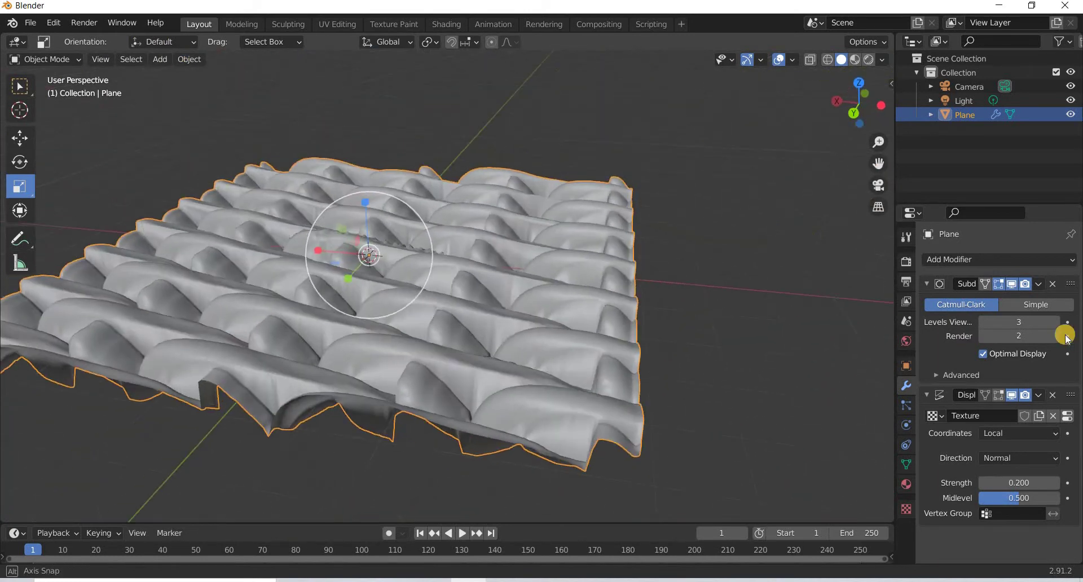
Step: Set Subdivision Surface viewport levels to 4 and orbit to inspect the woven ridges
{"action": "left_click", "coordinate": [986, 324]}
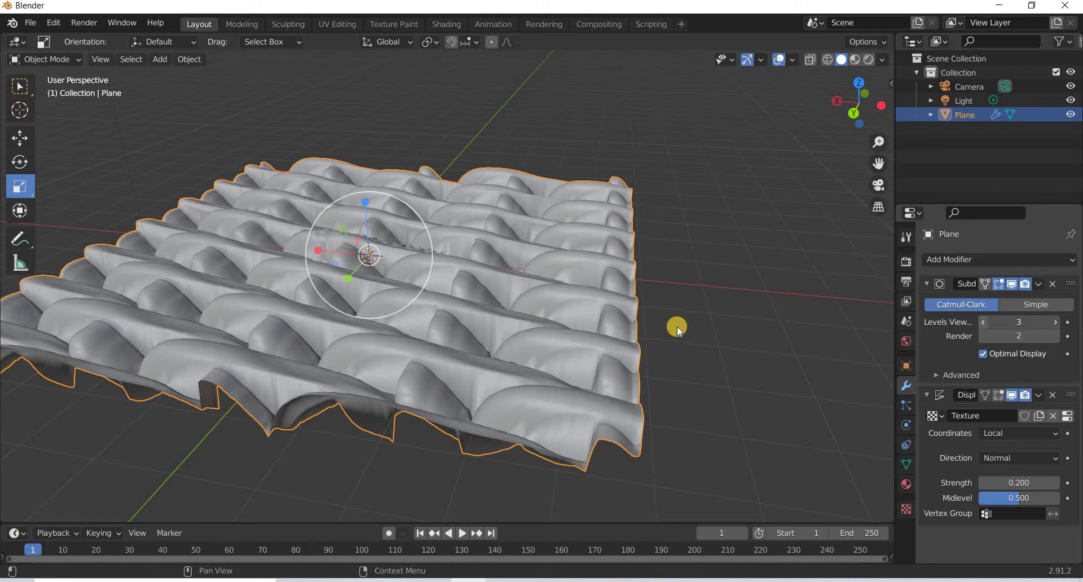
{"action": "left_click", "coordinate": [1056, 321]}
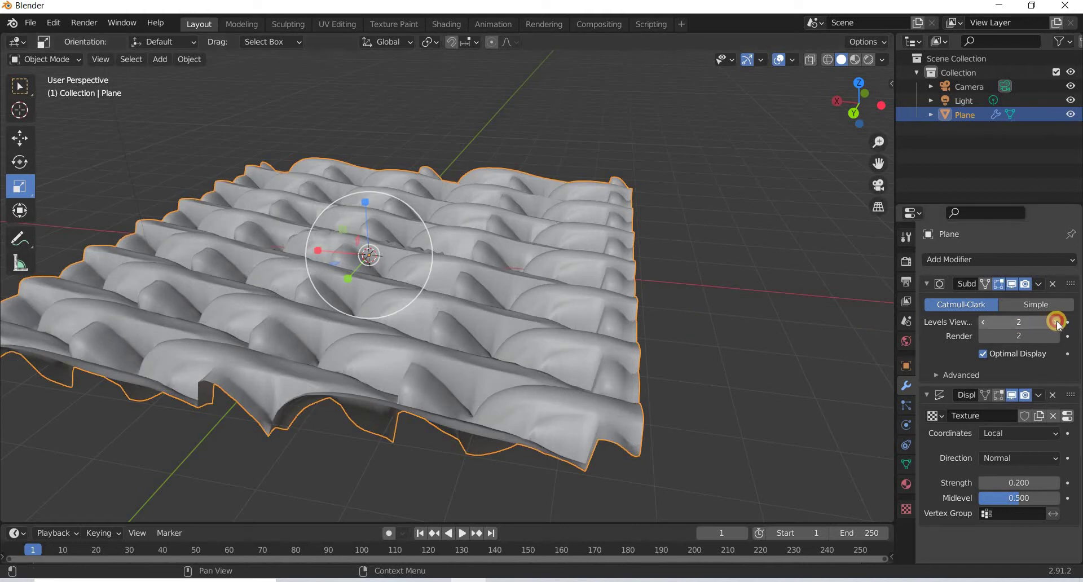
{"action": "left_click", "coordinate": [1056, 321]}
{"action": "middle_click_drag", "start_coordinate": [530, 360], "coordinate": [404, 409]}
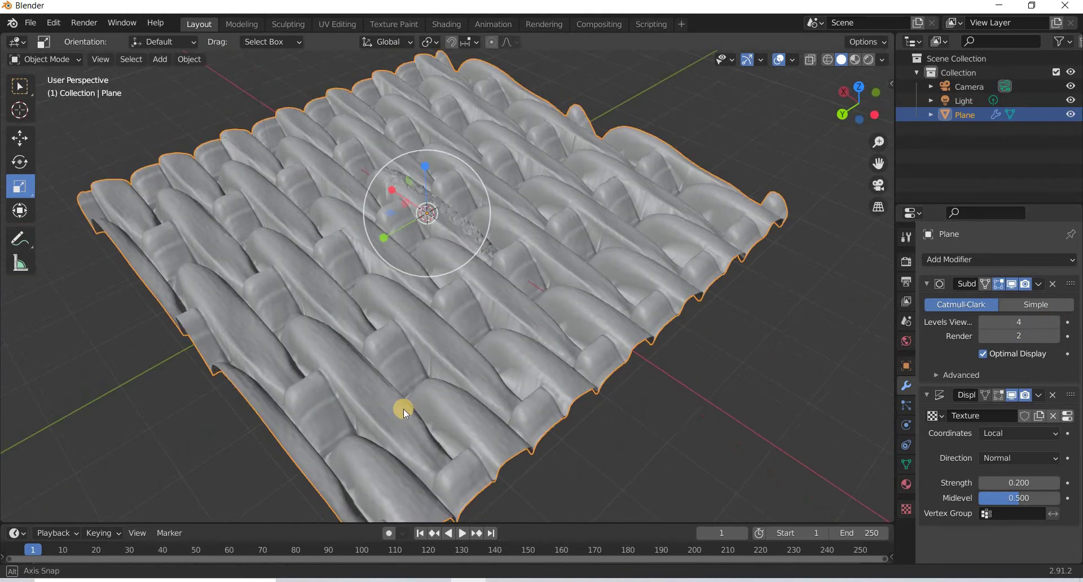
{"action": "scroll", "coordinate": [218, 435], "scroll_direction": "up", "scroll_amount": 3}
{"action": "scroll", "coordinate": [442, 432], "scroll_direction": "down", "scroll_amount": 3}
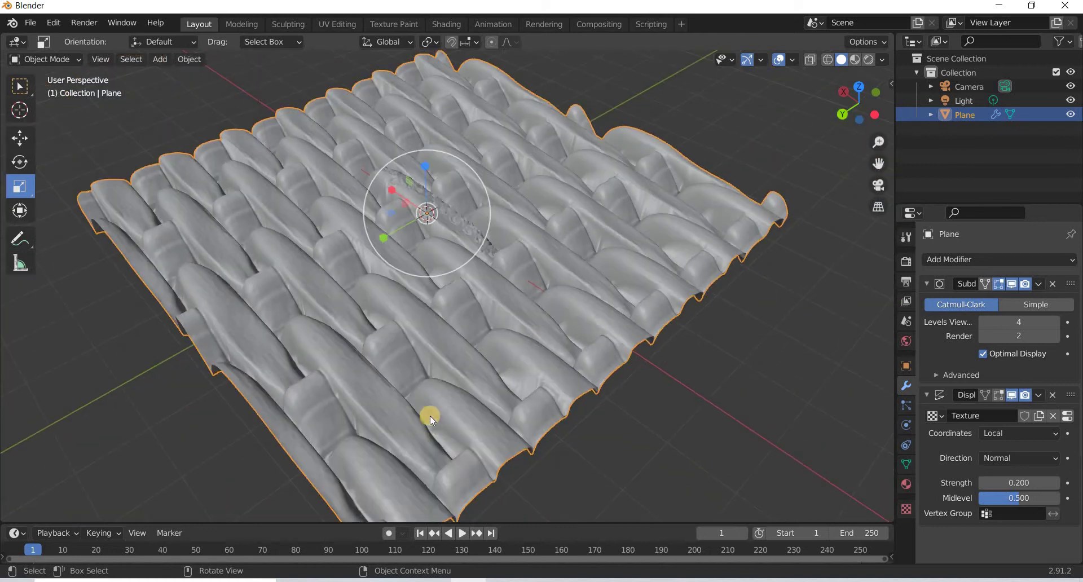
{"action": "middle_click_drag", "start_coordinate": [255, 400], "coordinate": [454, 410]}
{"action": "scroll", "coordinate": [454, 411], "scroll_direction": "down", "scroll_amount": 4}
{"action": "middle_click_drag", "start_coordinate": [600, 417], "coordinate": [539, 429]}
{"action": "scroll", "coordinate": [539, 431], "scroll_direction": "down", "scroll_amount": 3}
{"action": "scroll", "coordinate": [523, 356], "scroll_direction": "up", "scroll_amount": 2}
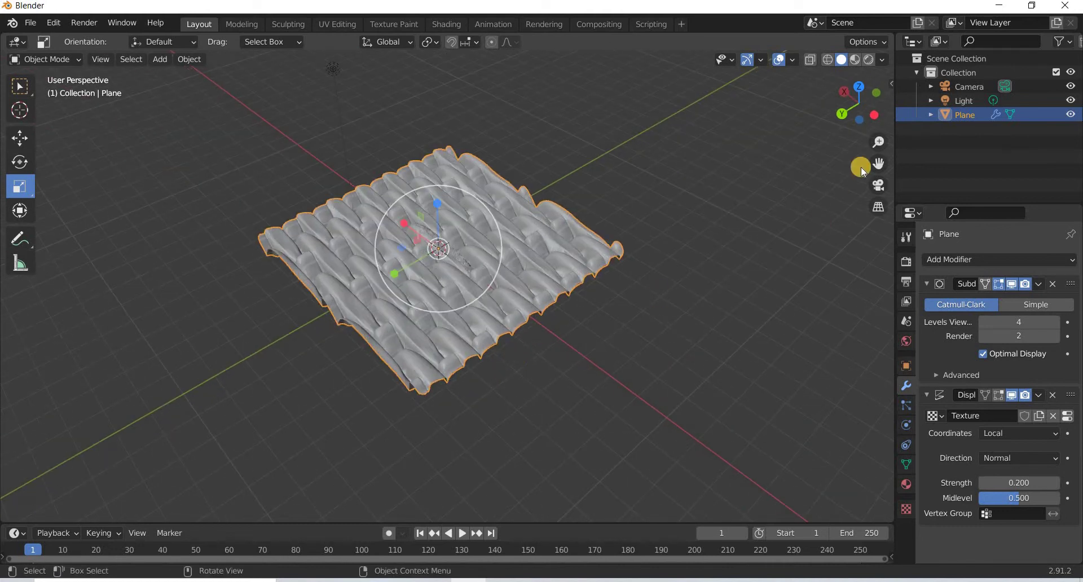
Step: Show the transform sidebar and move the woven plane to Y −9.7276 m
{"action": "key", "text": "n"}
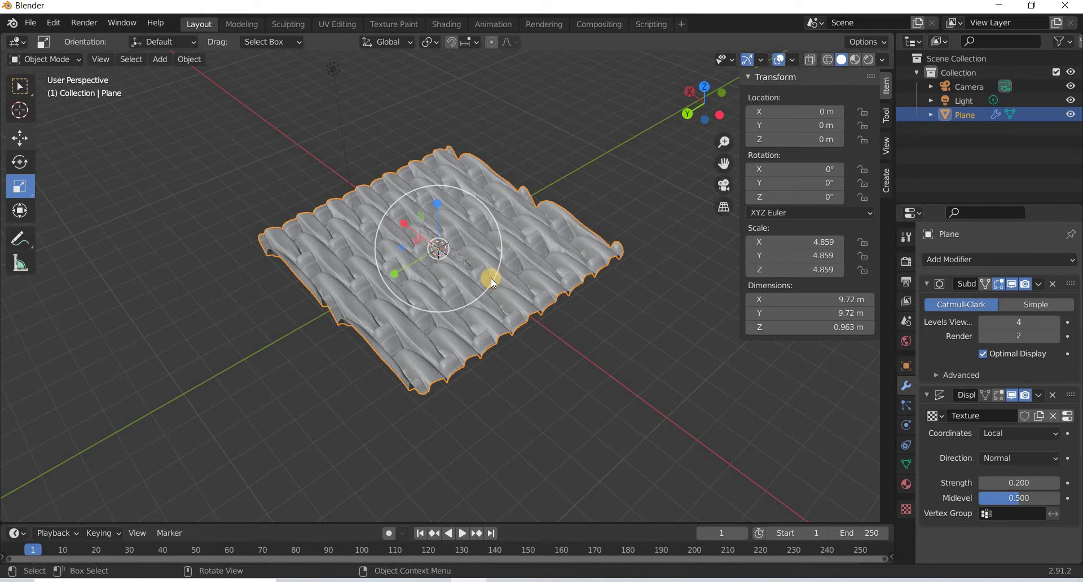
{"action": "left_click", "coordinate": [19, 138]}
{"action": "left_click_drag", "start_coordinate": [394, 272], "coordinate": [236, 114]}
Step: Add a second plane, move it to Y 6.1565 m and scale it to 4.063
{"action": "left_click", "coordinate": [159, 59]}
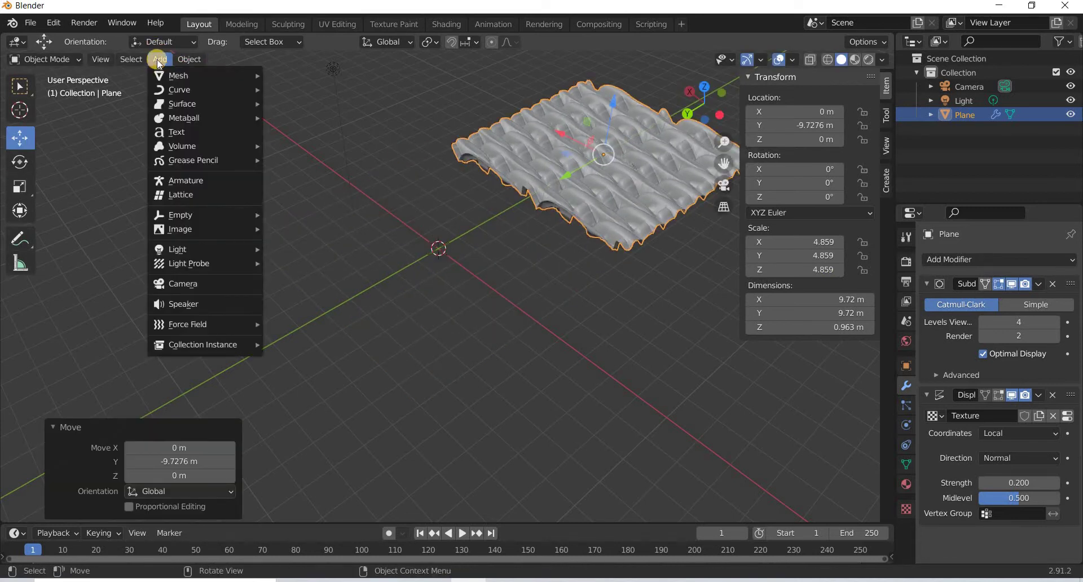
{"action": "left_click", "coordinate": [158, 64]}
{"action": "left_click", "coordinate": [161, 62]}
{"action": "mouse_move", "coordinate": [181, 80]}
{"action": "left_click", "coordinate": [326, 80]}
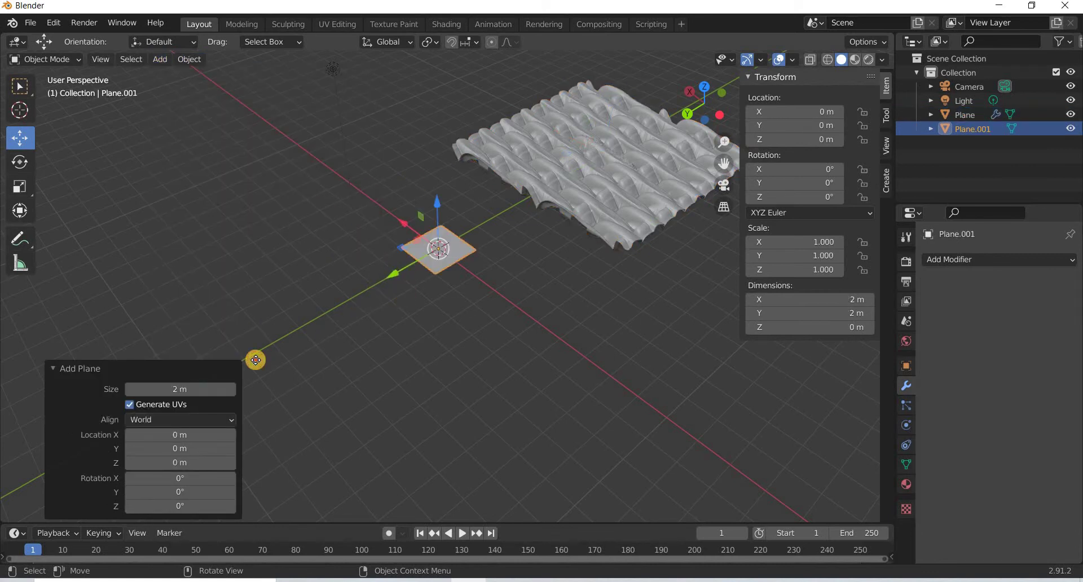
{"action": "left_click_drag", "start_coordinate": [395, 275], "coordinate": [256, 360]}
{"action": "left_click", "coordinate": [21, 188]}
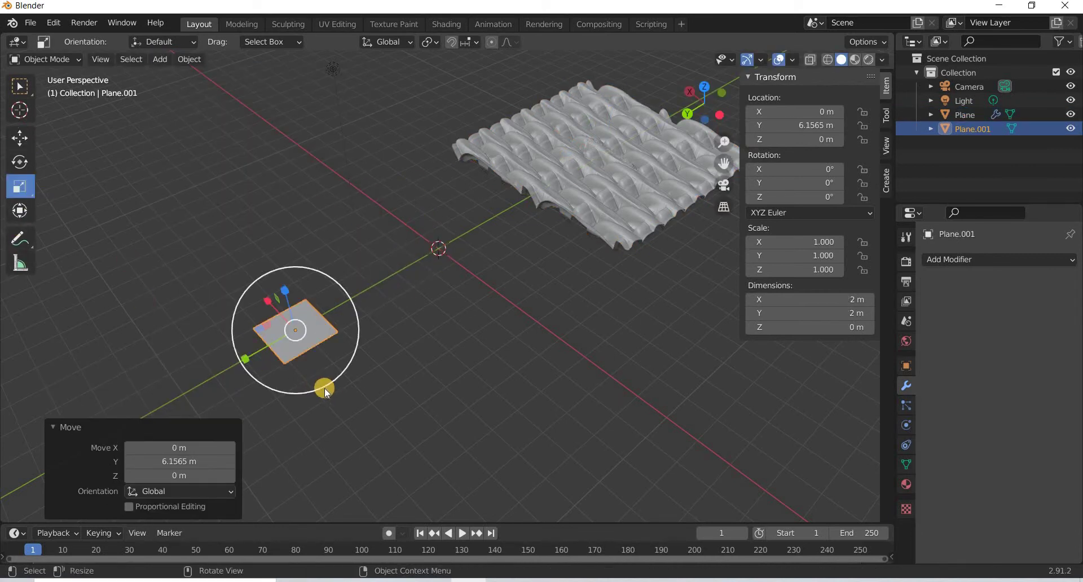
{"action": "left_click_drag", "start_coordinate": [323, 388], "coordinate": [382, 438]}
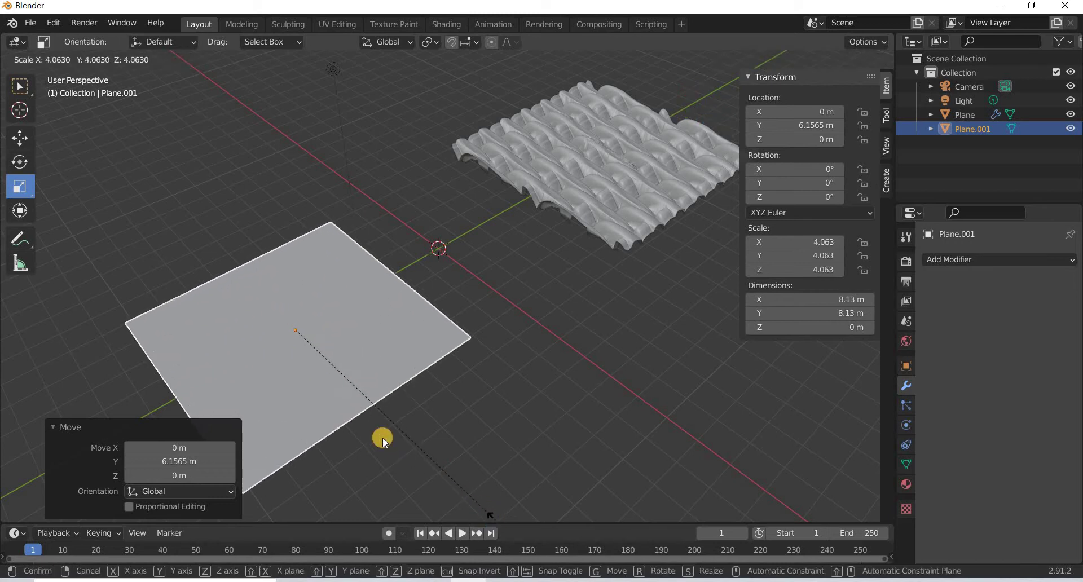
{"action": "middle_click_drag", "start_coordinate": [108, 196], "coordinate": [180, 162], "text": "shift"}
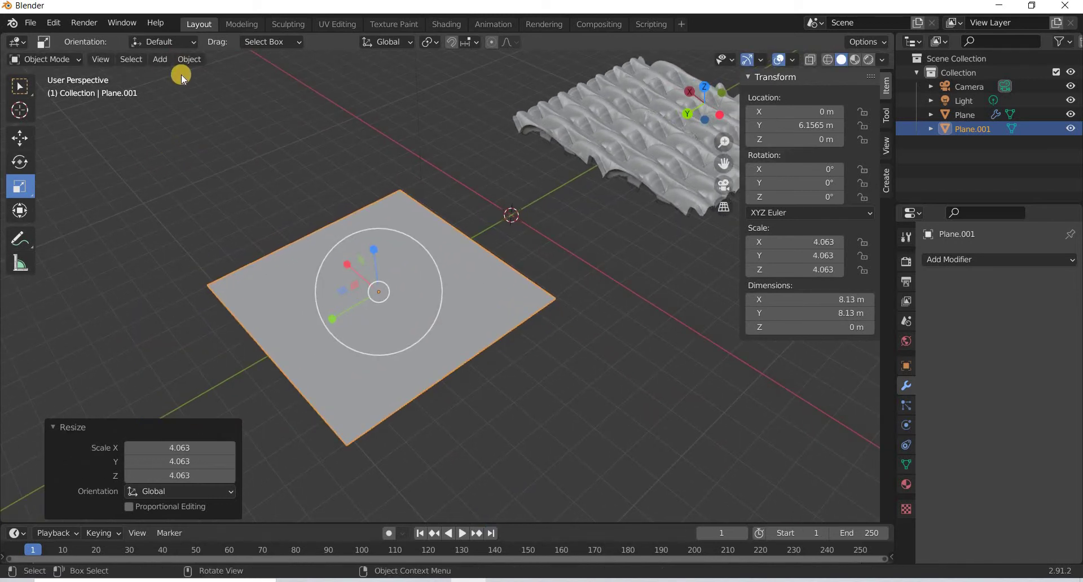
Step: Apply all transforms to Plane.001 and add a Displace modifier to it
{"action": "left_click", "coordinate": [162, 60]}
{"action": "mouse_move", "coordinate": [190, 59]}
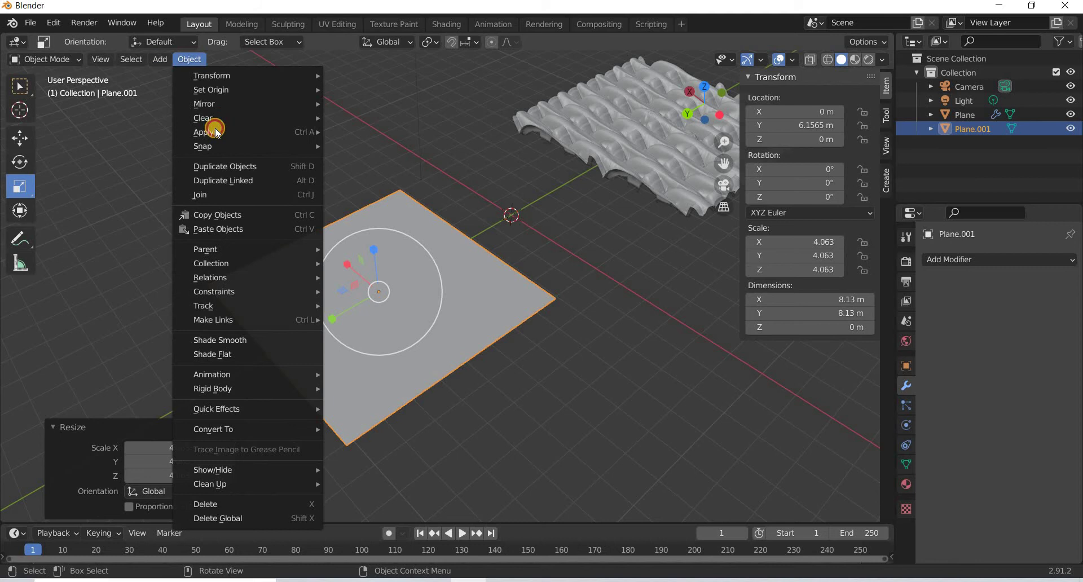
{"action": "left_click", "coordinate": [379, 172]}
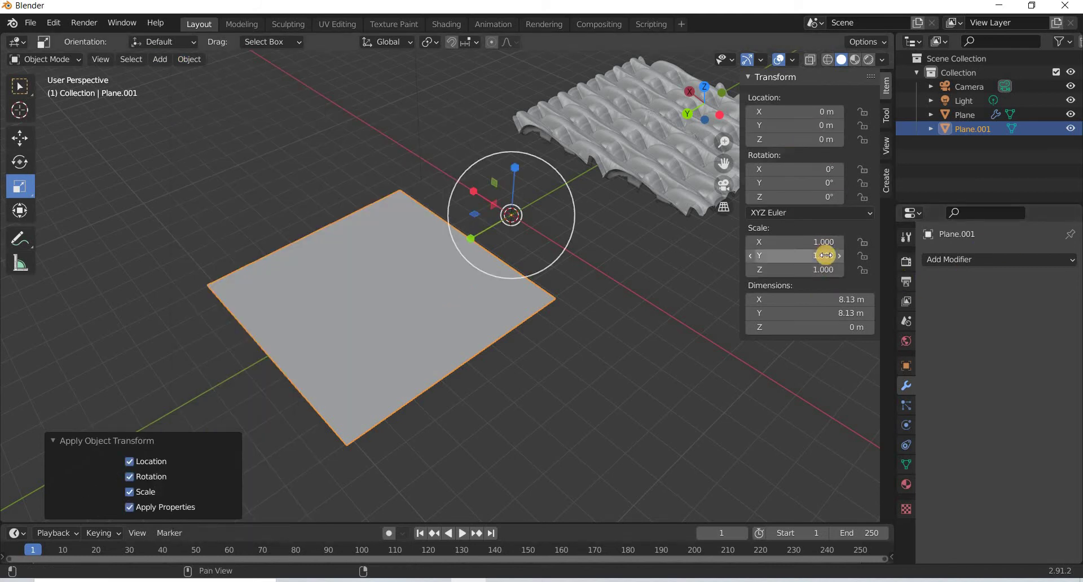
{"action": "left_click", "coordinate": [658, 150]}
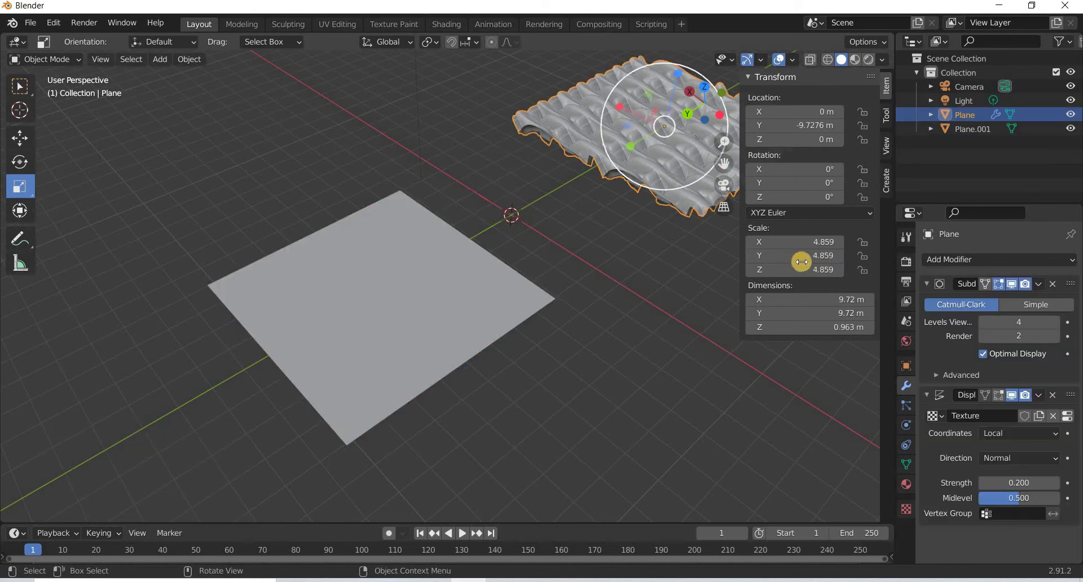
{"action": "left_click", "coordinate": [434, 320]}
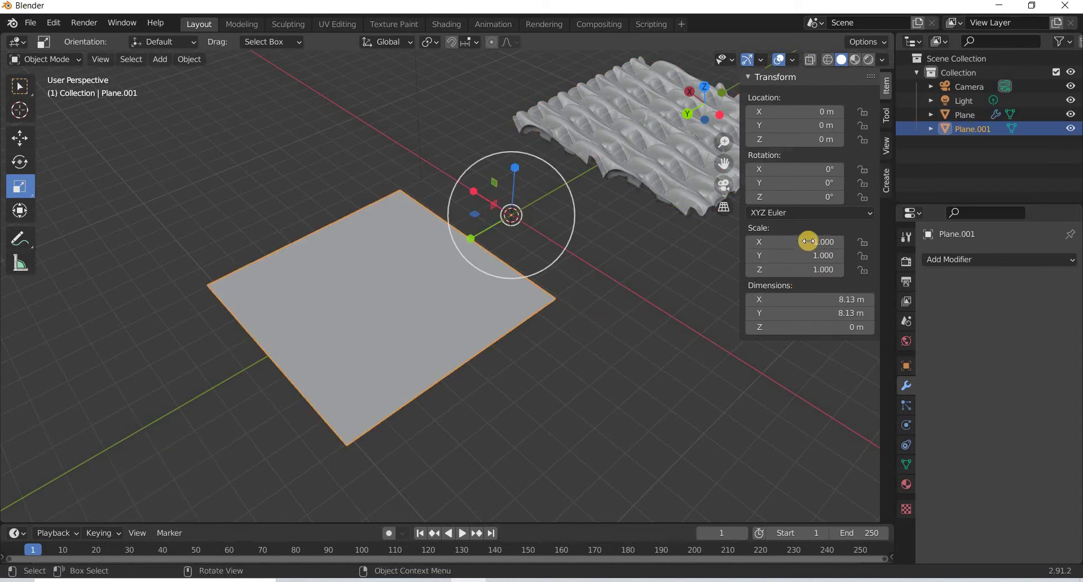
{"action": "left_click", "coordinate": [986, 261]}
{"action": "left_click", "coordinate": [916, 343]}
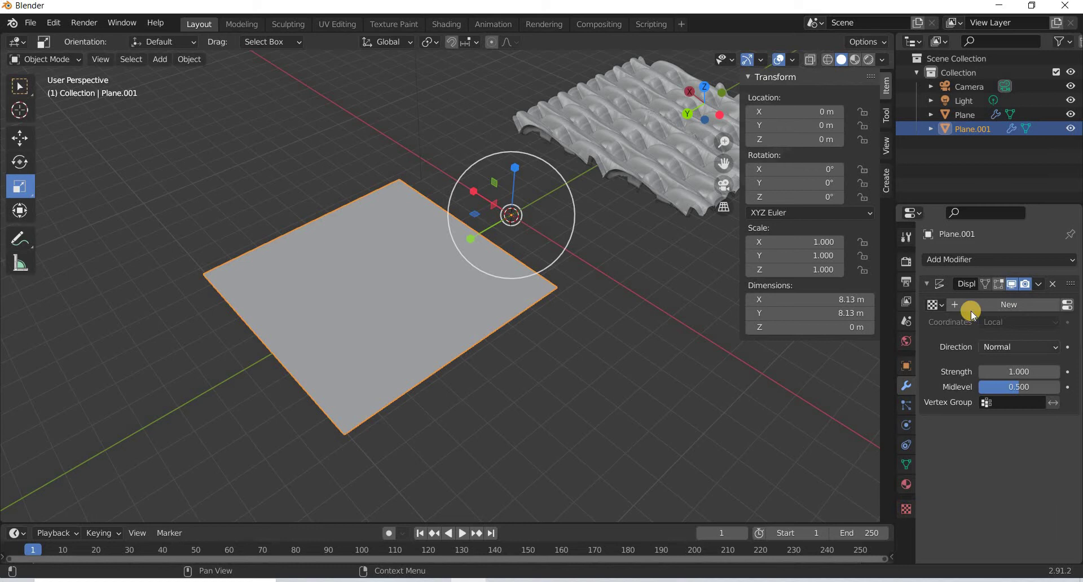
Step: Assign the existing Texture to Plane.001's Displace modifier and inspect the displaced plane
{"action": "left_click", "coordinate": [936, 305]}
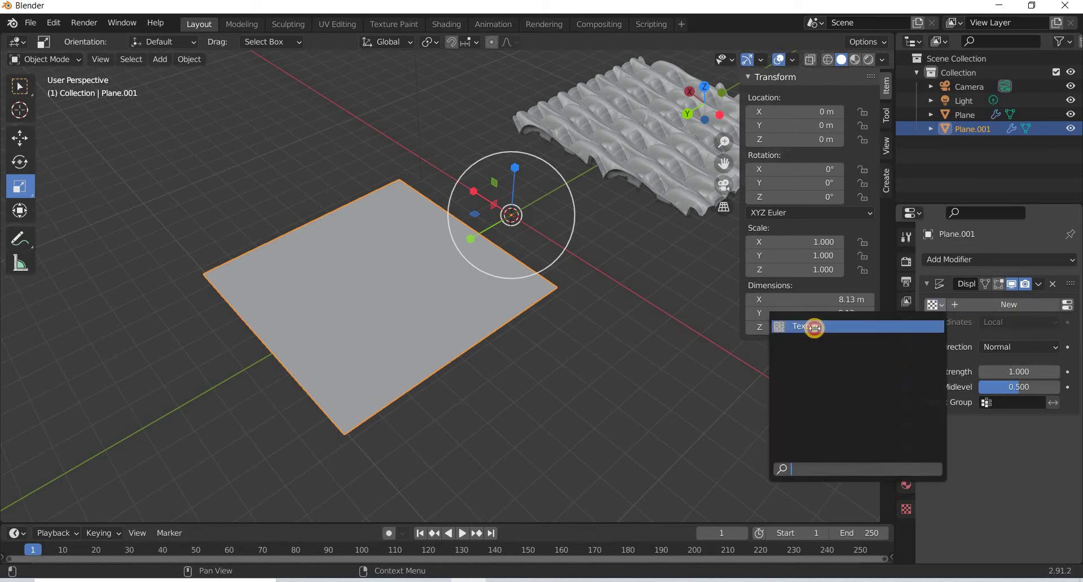
{"action": "key", "text": "Return"}
{"action": "middle_click_drag", "start_coordinate": [523, 337], "coordinate": [510, 384]}
{"action": "scroll", "coordinate": [507, 380], "scroll_direction": "up", "scroll_amount": 3}
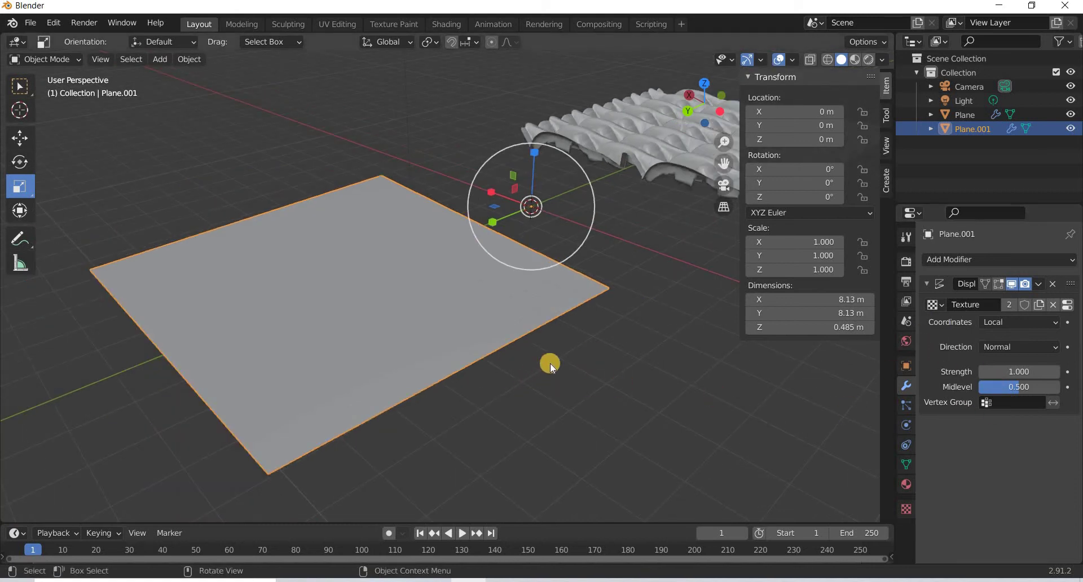
{"action": "middle_click_drag", "start_coordinate": [567, 325], "coordinate": [372, 381]}
{"action": "middle_click_drag", "start_coordinate": [445, 377], "coordinate": [446, 376]}
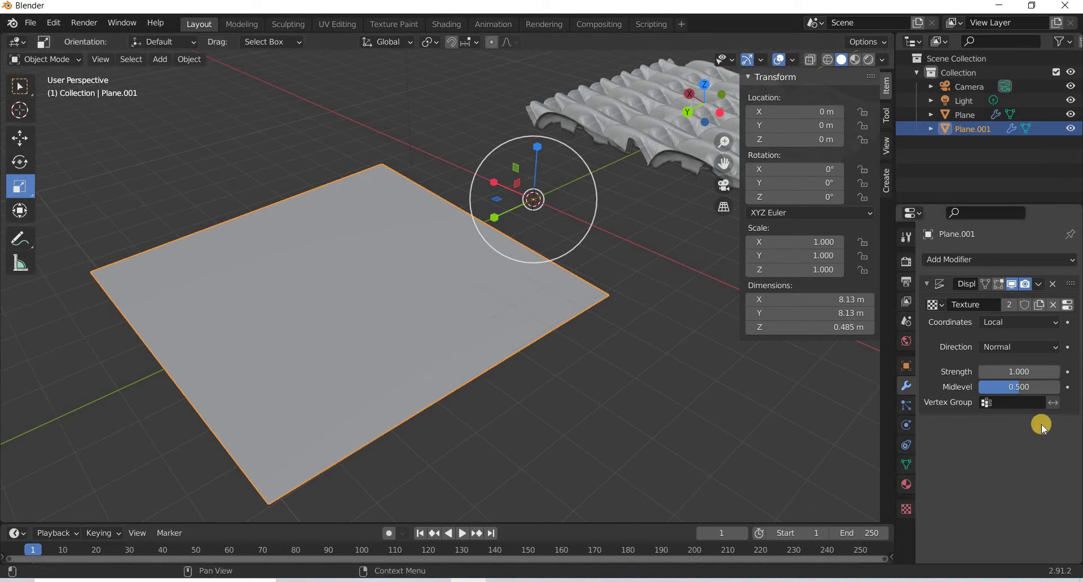
Step: Try UV texture coordinates for the Displace, then revert to Local
{"action": "left_click", "coordinate": [1055, 323]}
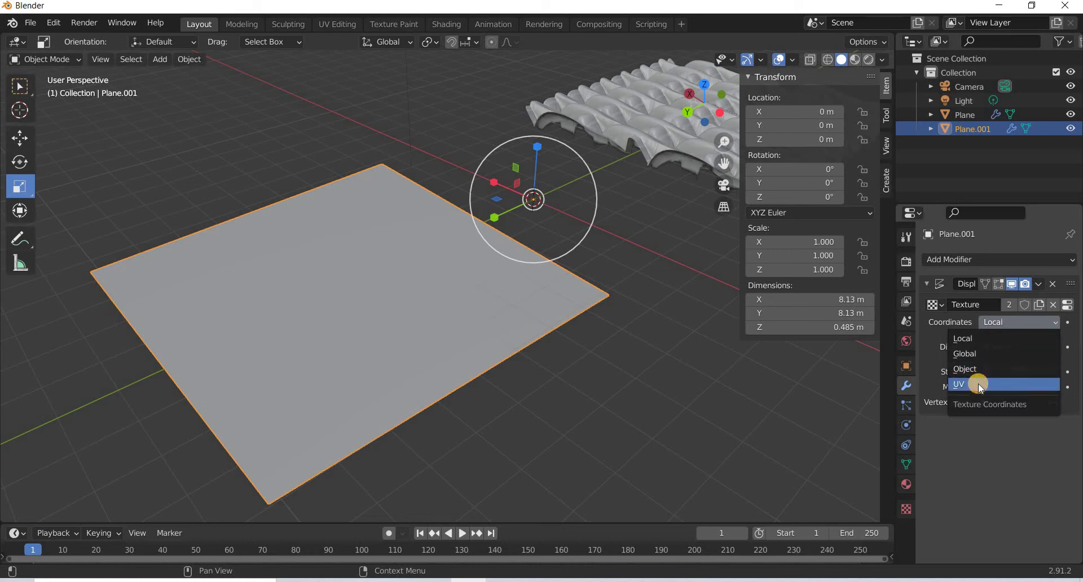
{"action": "left_click", "coordinate": [978, 383]}
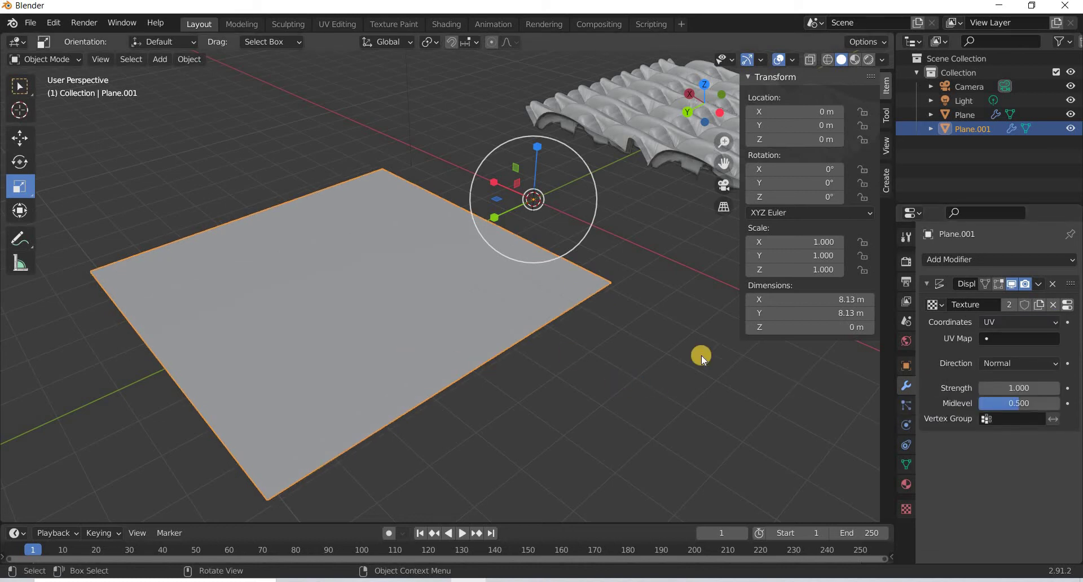
{"action": "key", "text": "ctrl+z"}
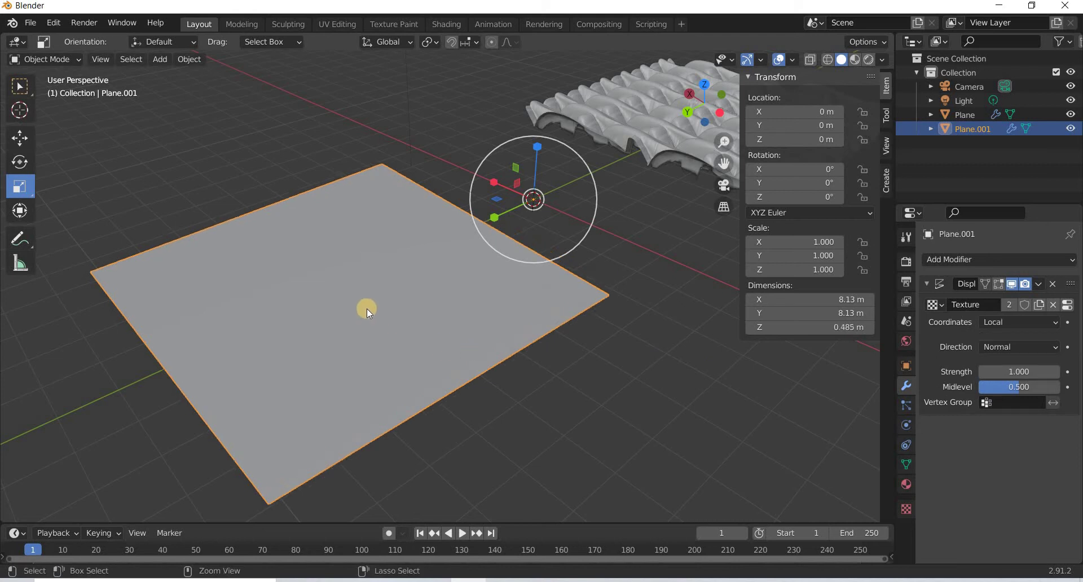
Step: Subdivide Plane.001's whole mesh with 25 cuts, then return to Object Mode to see the woven relief
{"action": "key", "text": "Tab"}
{"action": "right_click", "coordinate": [307, 265]}
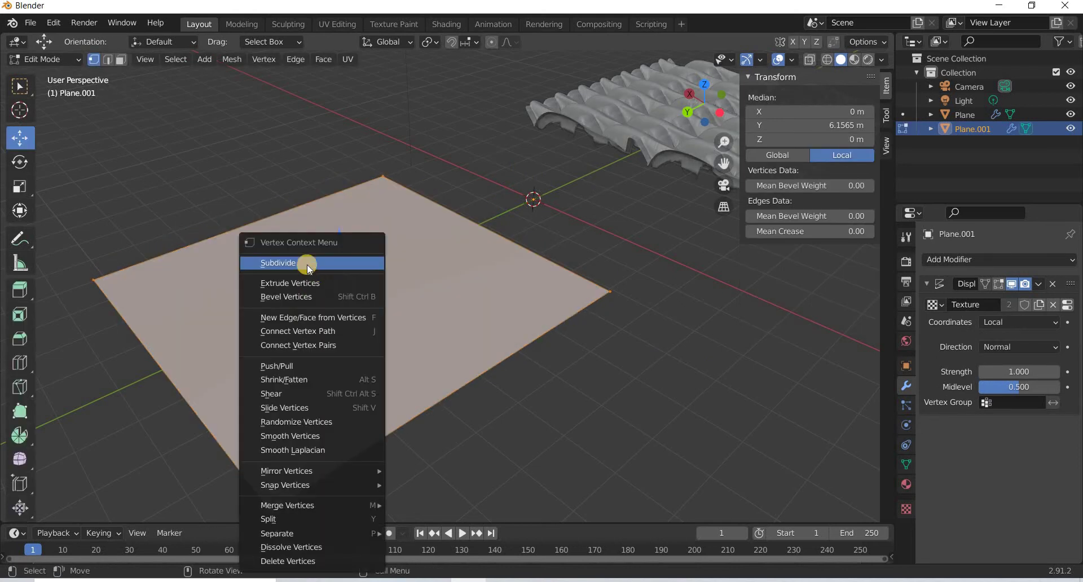
{"action": "left_click", "coordinate": [307, 263]}
{"action": "left_click", "coordinate": [189, 416]}
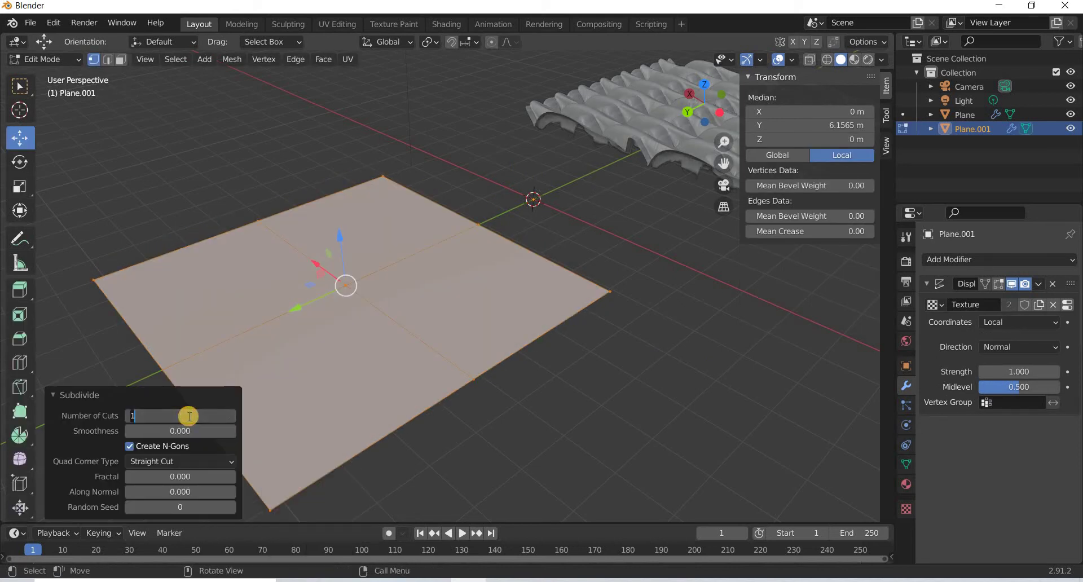
{"action": "type", "text": "25"}
{"action": "key", "text": "Return"}
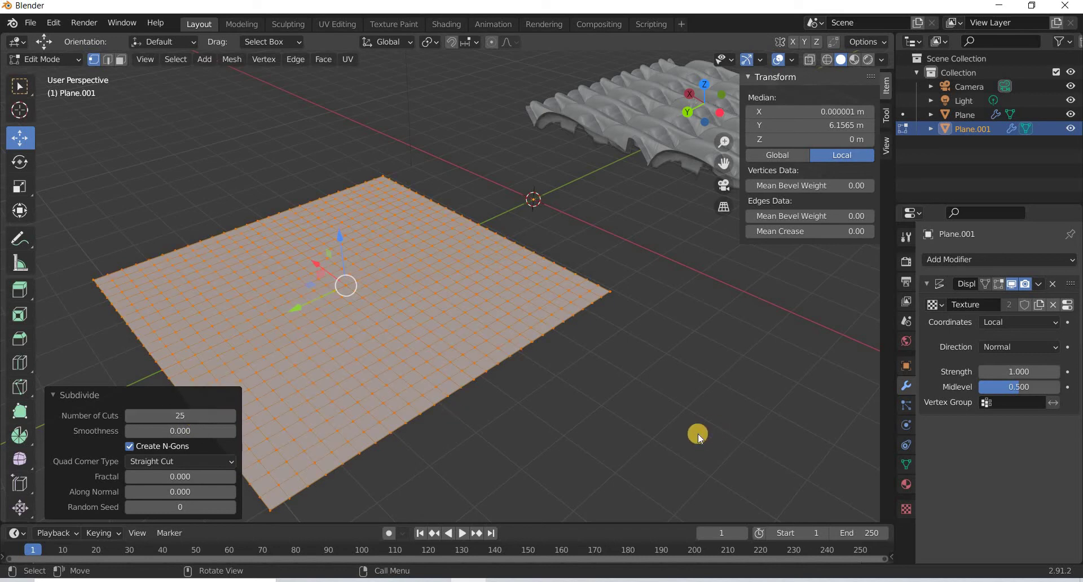
{"action": "key", "text": "Tab"}
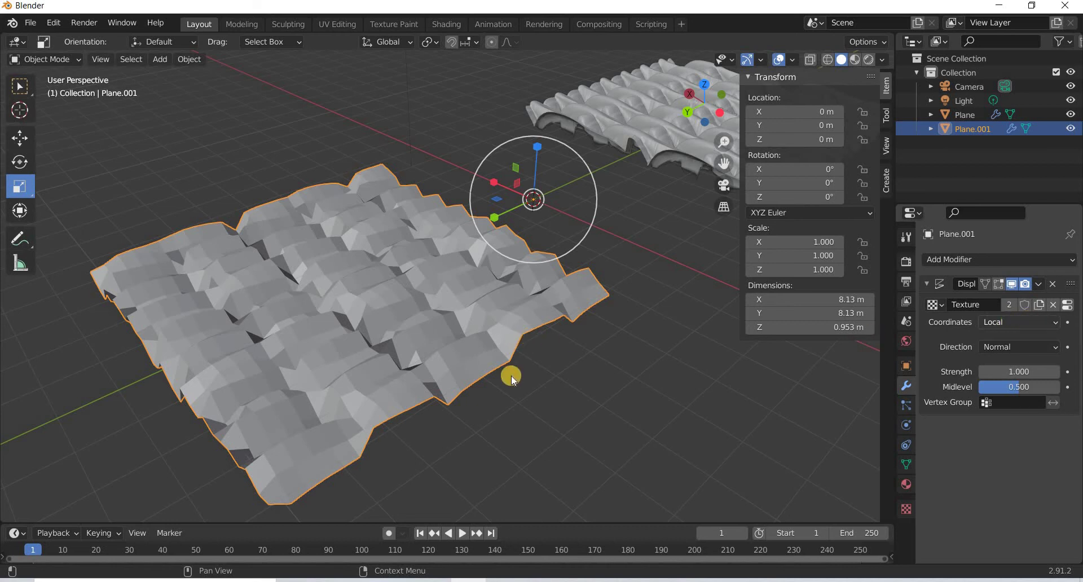
Step: Switch Plane.001's Displace modifier coordinates to UV
{"action": "middle_click_drag", "start_coordinate": [530, 364], "coordinate": [535, 395]}
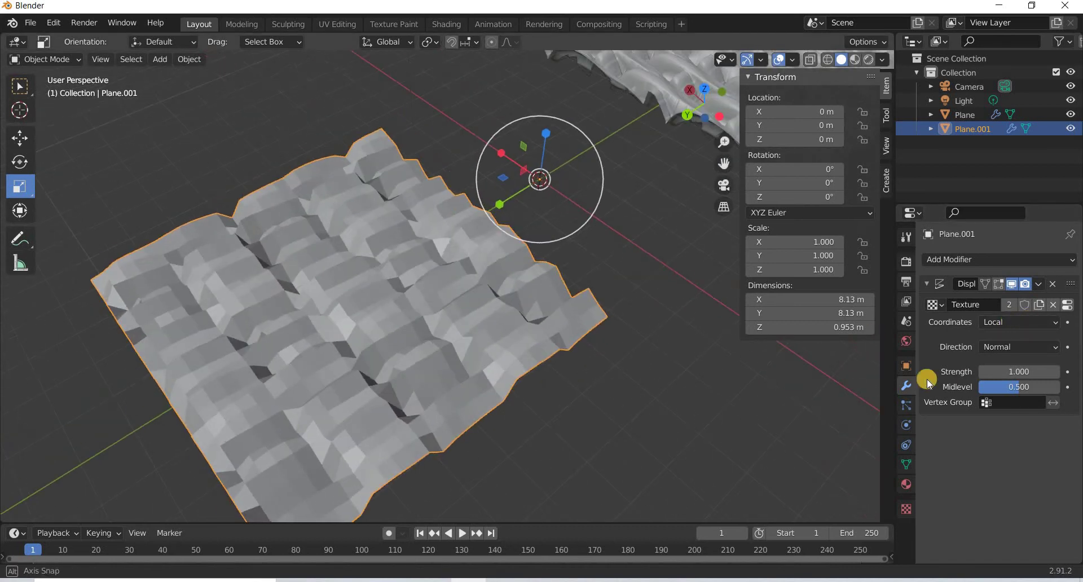
{"action": "left_click", "coordinate": [1057, 324]}
{"action": "left_click", "coordinate": [958, 385]}
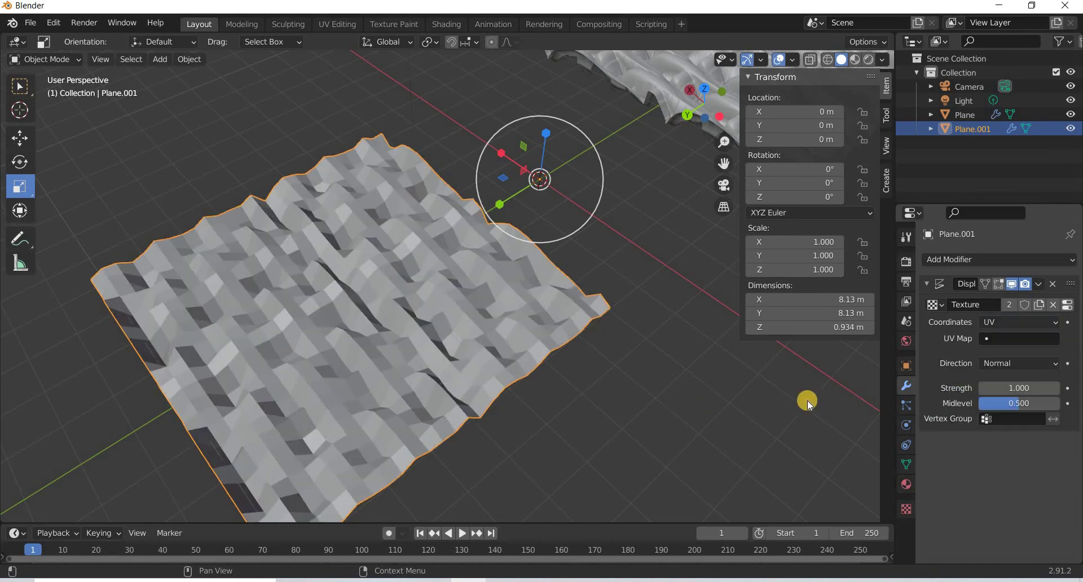
Step: Add a Subdivision Surface modifier, move it above Displace, and select the right plane
{"action": "left_click", "coordinate": [978, 261]}
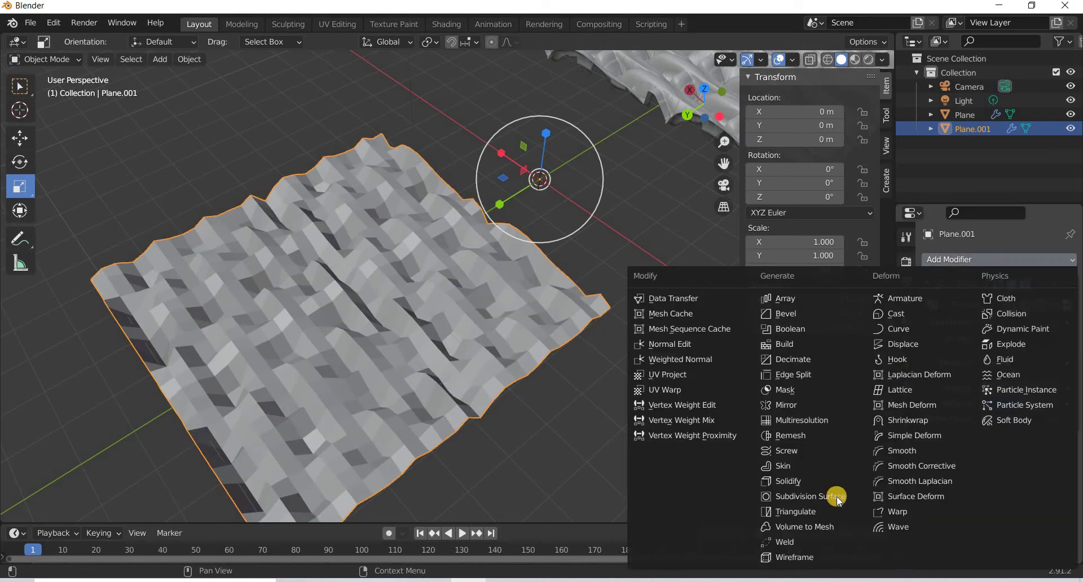
{"action": "left_click", "coordinate": [847, 495]}
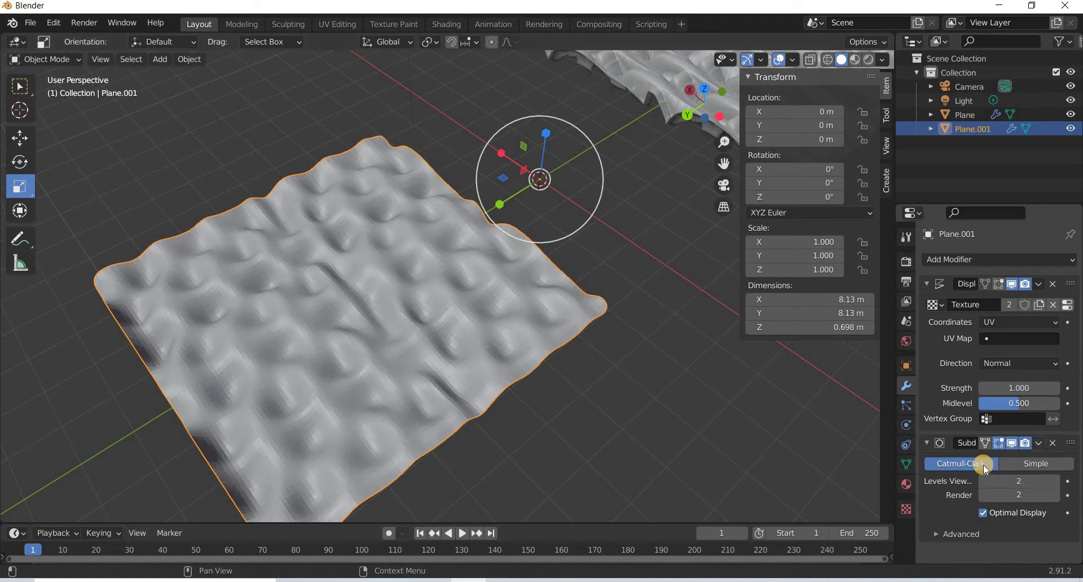
{"action": "left_click", "coordinate": [1039, 444]}
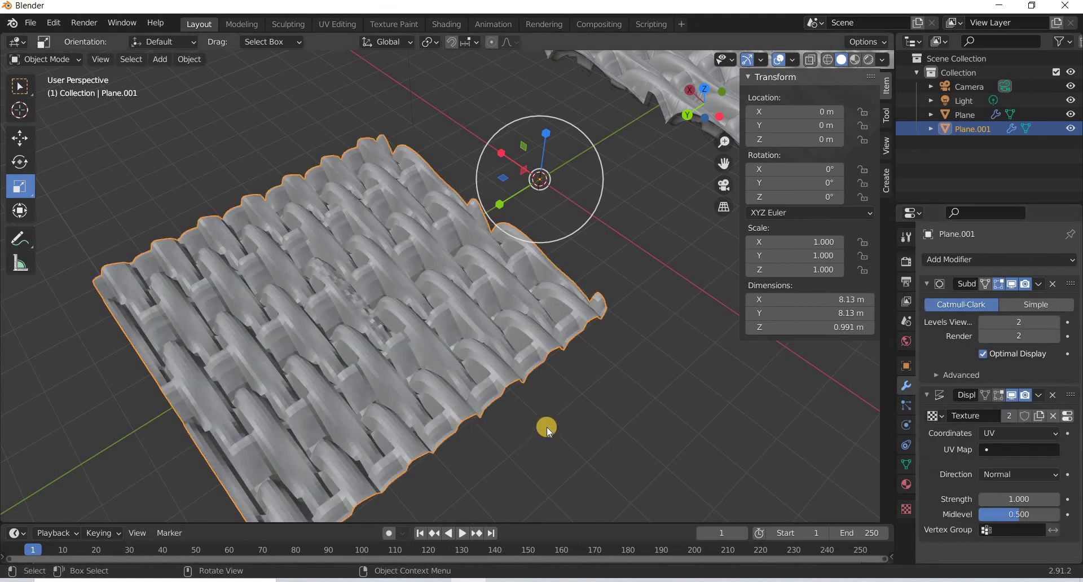
{"action": "scroll", "coordinate": [546, 428], "scroll_direction": "down", "scroll_amount": 2}
{"action": "middle_click_drag", "start_coordinate": [547, 428], "coordinate": [621, 245]}
{"action": "left_click", "coordinate": [621, 226]}
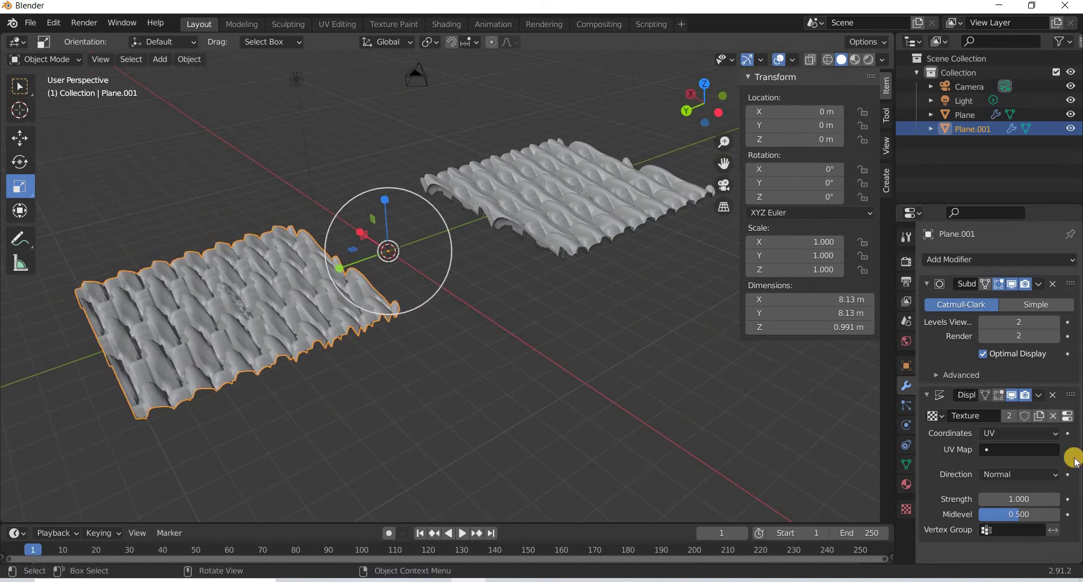
Step: Switch the right plane's Displace coordinates to UV
{"action": "left_click", "coordinate": [1056, 435]}
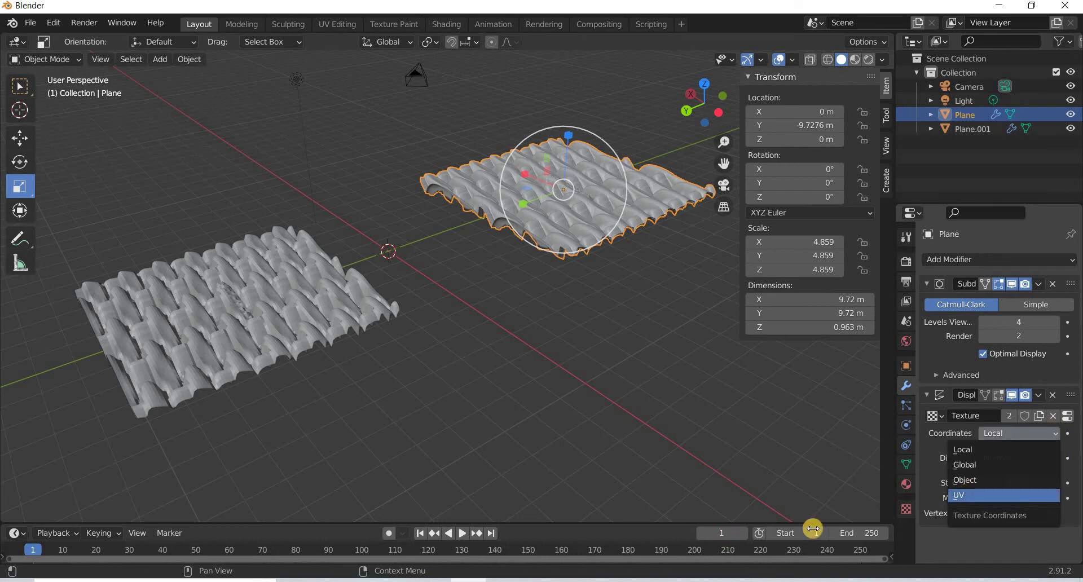
{"action": "left_click", "coordinate": [984, 495]}
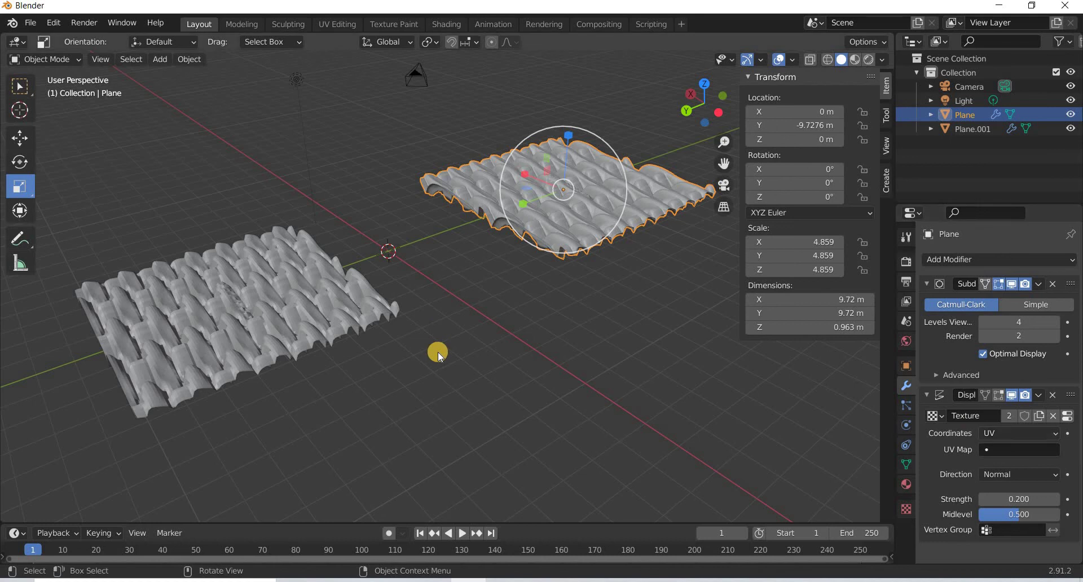
{"action": "middle_click_drag", "start_coordinate": [438, 353], "coordinate": [181, 401]}
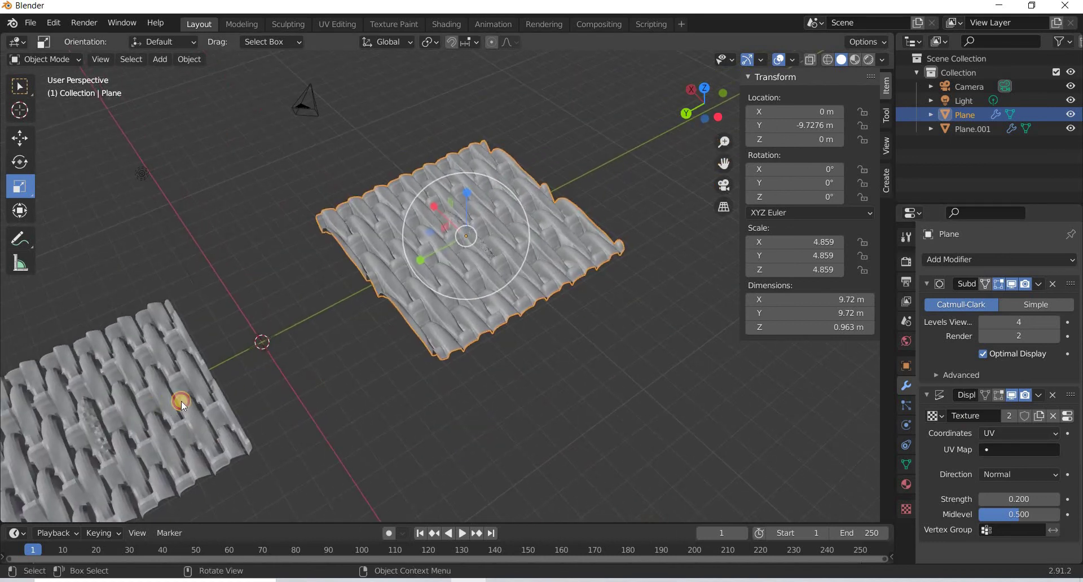
Step: Select the left plane, Plane.001, and shade it smooth
{"action": "left_click", "coordinate": [187, 348]}
{"action": "left_click", "coordinate": [189, 60]}
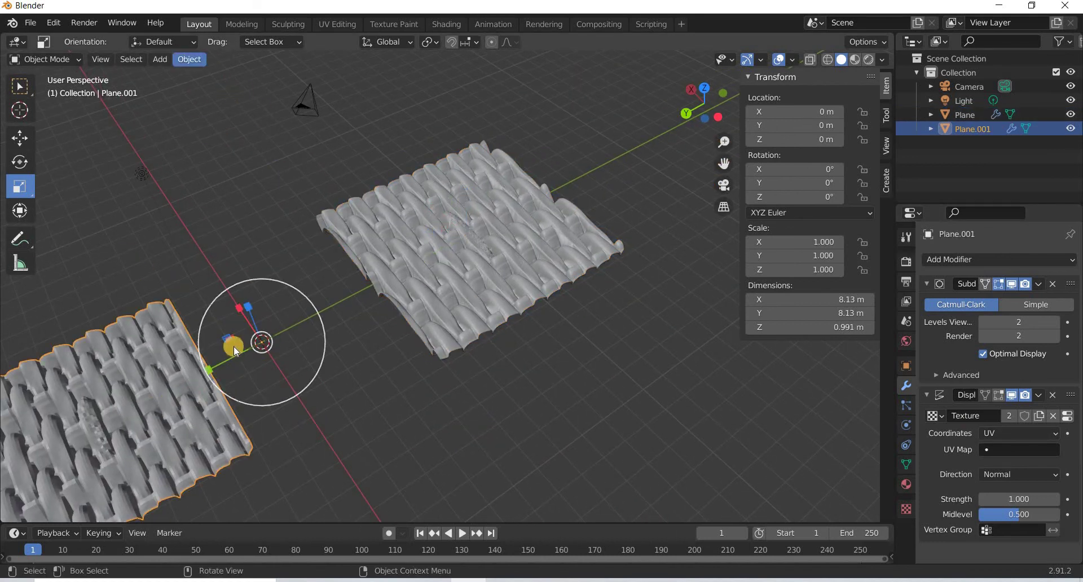
{"action": "left_click", "coordinate": [238, 345]}
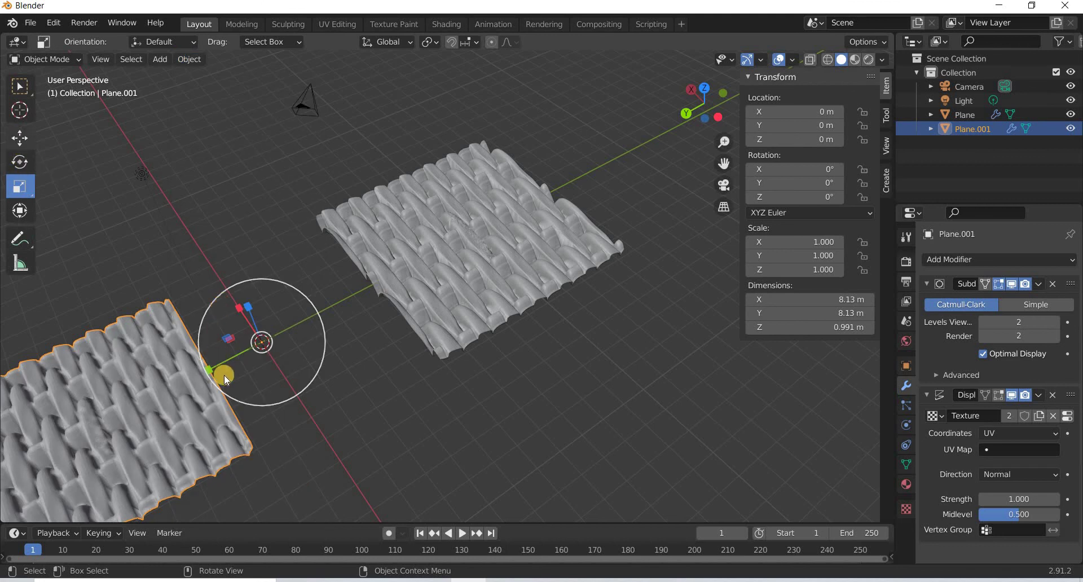
Step: Move Plane.001 along Y to -5.5157 m beside the other plane and orbit to compare
{"action": "key", "text": "shift+space"}
{"action": "key", "text": "g"}
{"action": "left_click_drag", "start_coordinate": [207, 371], "coordinate": [353, 316]}
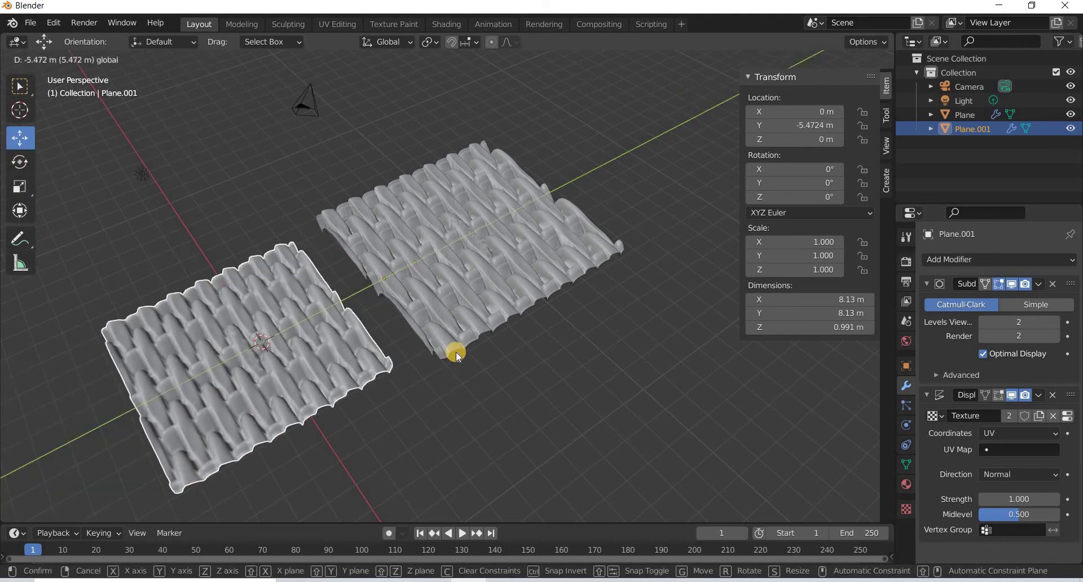
{"action": "middle_click_drag", "start_coordinate": [357, 444], "coordinate": [465, 396]}
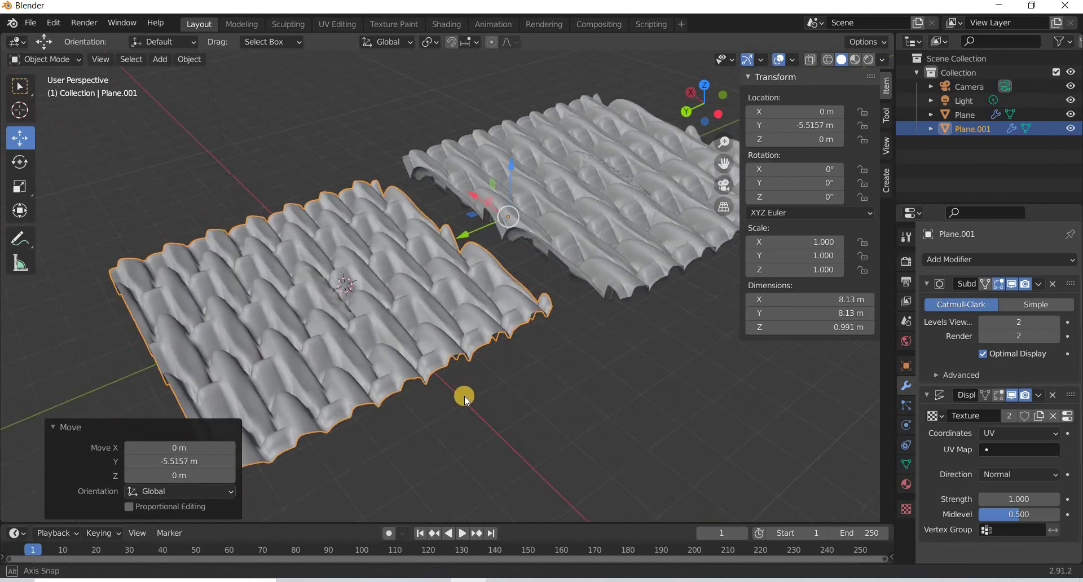
{"action": "scroll", "coordinate": [340, 256], "scroll_direction": "up", "scroll_amount": 3}
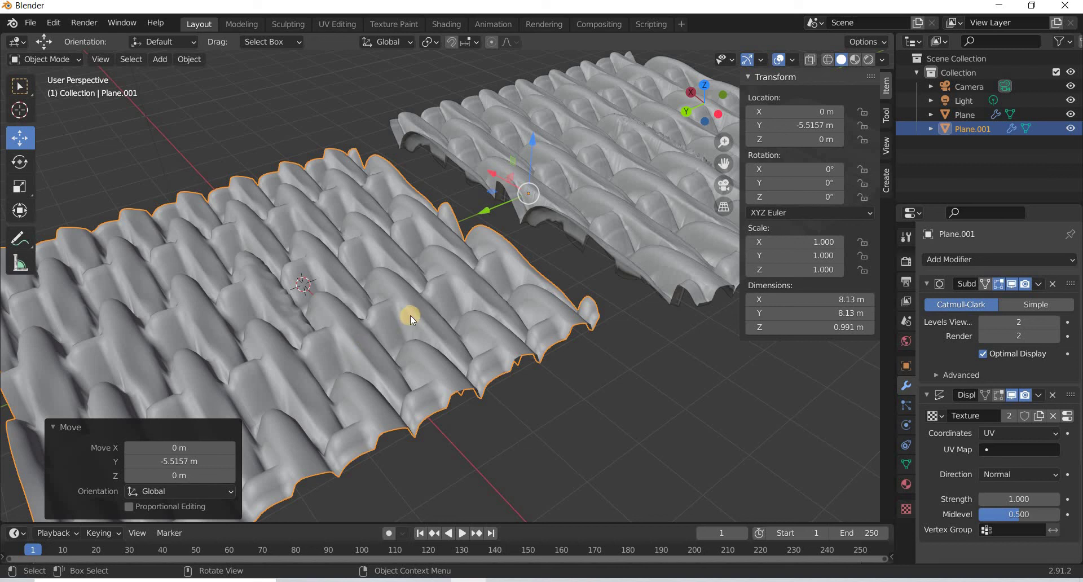
{"action": "mouse_move", "coordinate": [672, 421]}
{"action": "middle_mouse_down"}
{"action": "mouse_move", "coordinate": [482, 414]}
{"action": "mouse_move", "coordinate": [587, 365]}
{"action": "mouse_move", "coordinate": [744, 386]}
{"action": "mouse_move", "coordinate": [683, 418]}
{"action": "middle_mouse_up"}
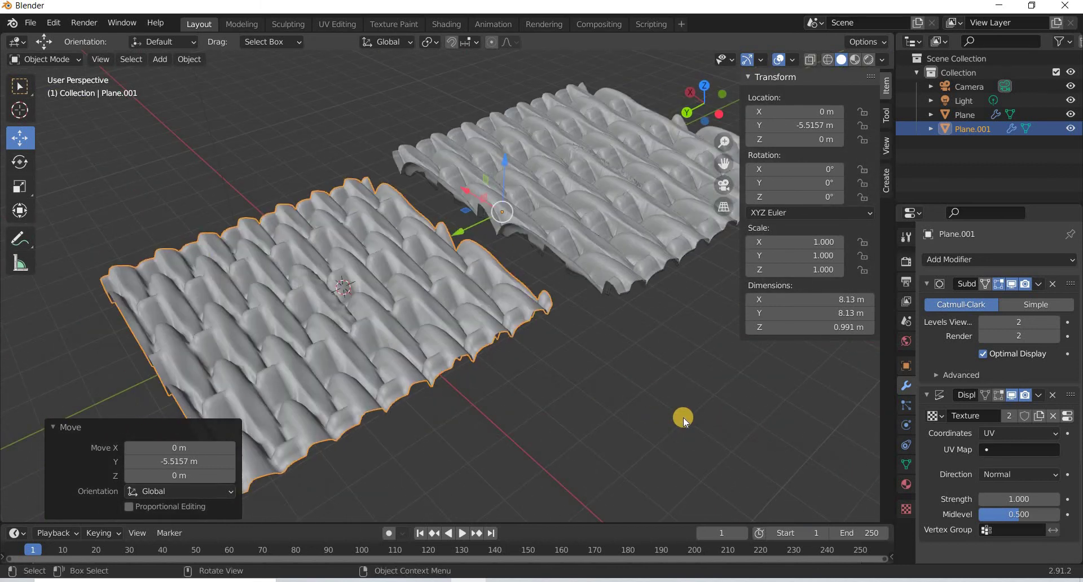